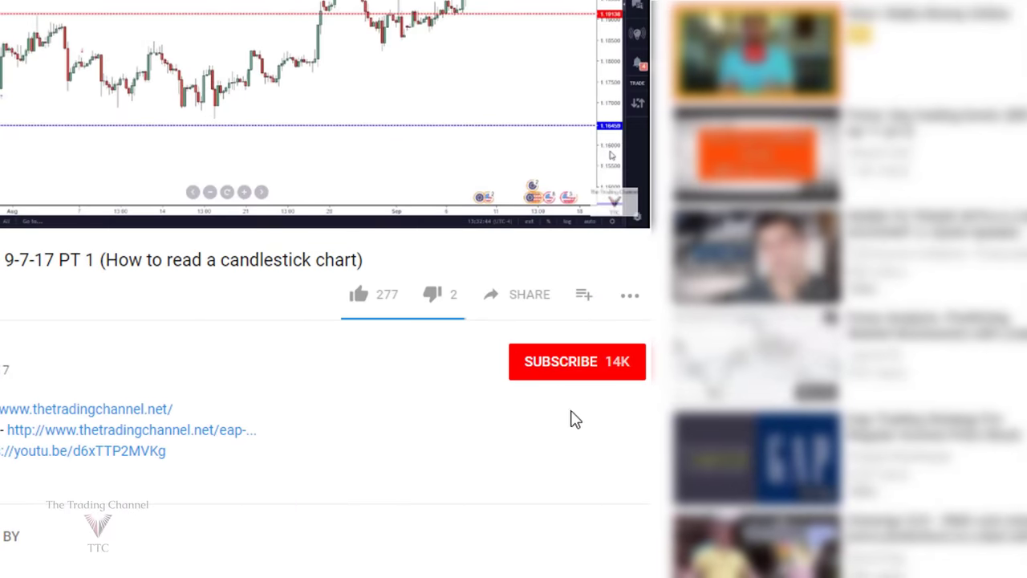
Step: Subscribe to the video's channel and turn on its notifications
left_click(572, 365)
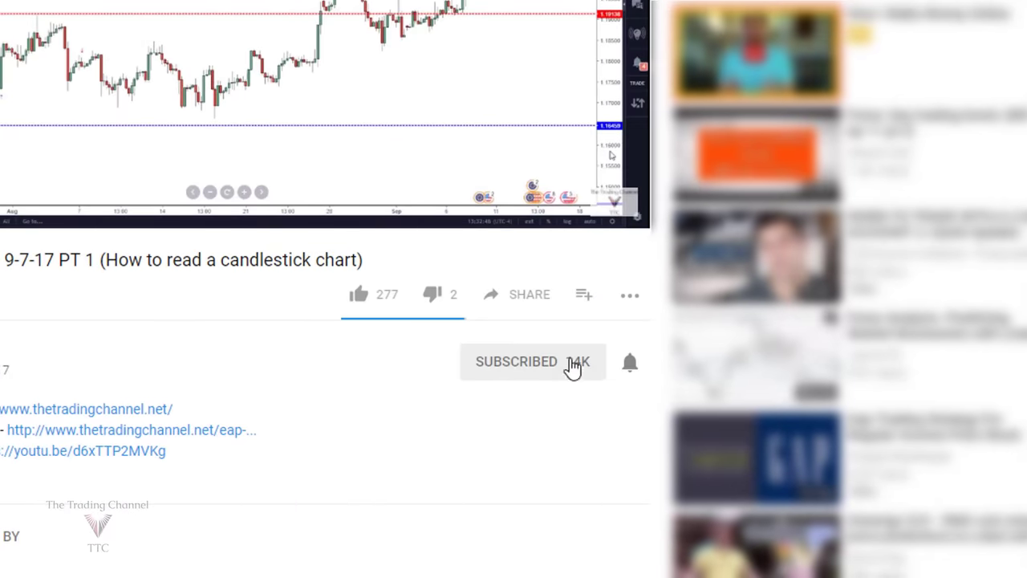
left_click(632, 368)
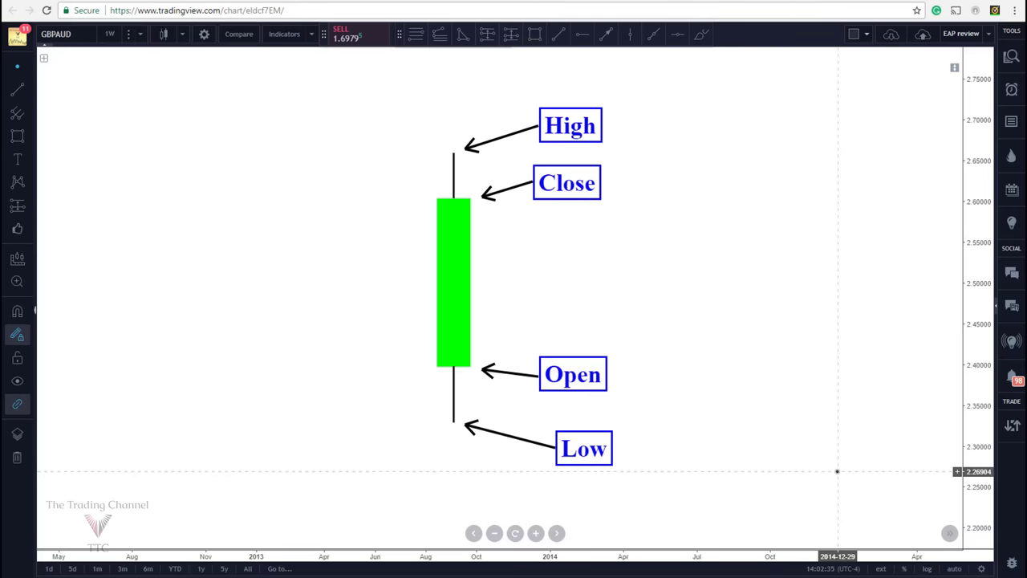
Step: Outline the green candle's body with a freehand brush stroke and remove that stroke
left_click(527, 380)
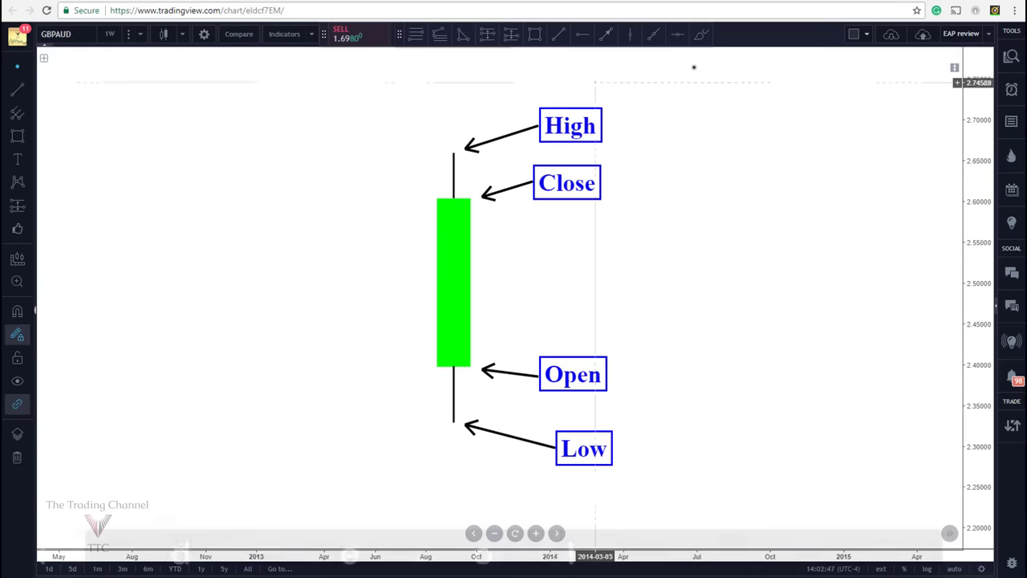
left_click(699, 35)
mouse_move(411, 195)
left_mouse_down()
mouse_move(482, 200)
mouse_move(470, 371)
mouse_move(437, 337)
mouse_move(432, 197)
left_mouse_up()
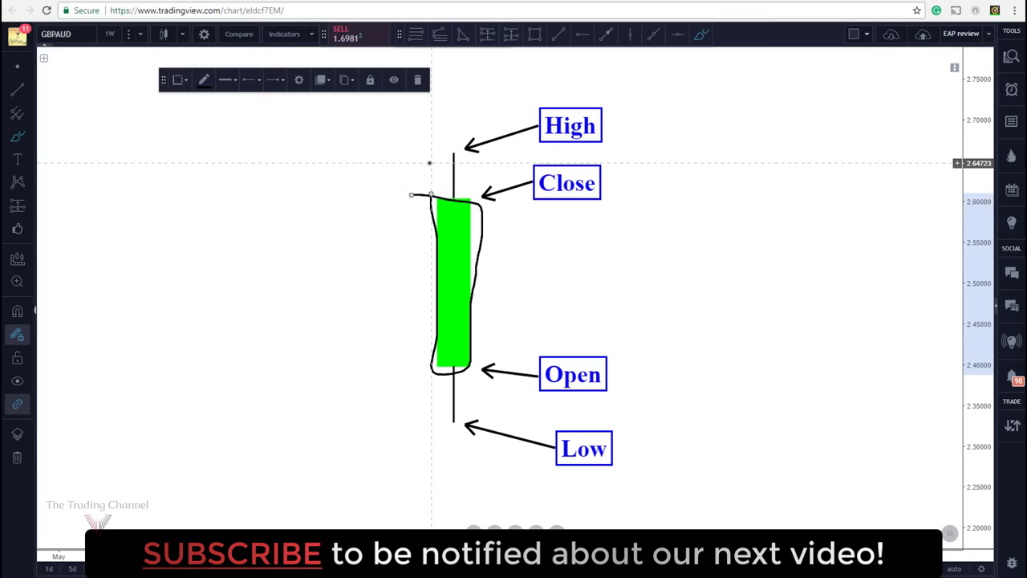
right_click(430, 200)
left_click(438, 369)
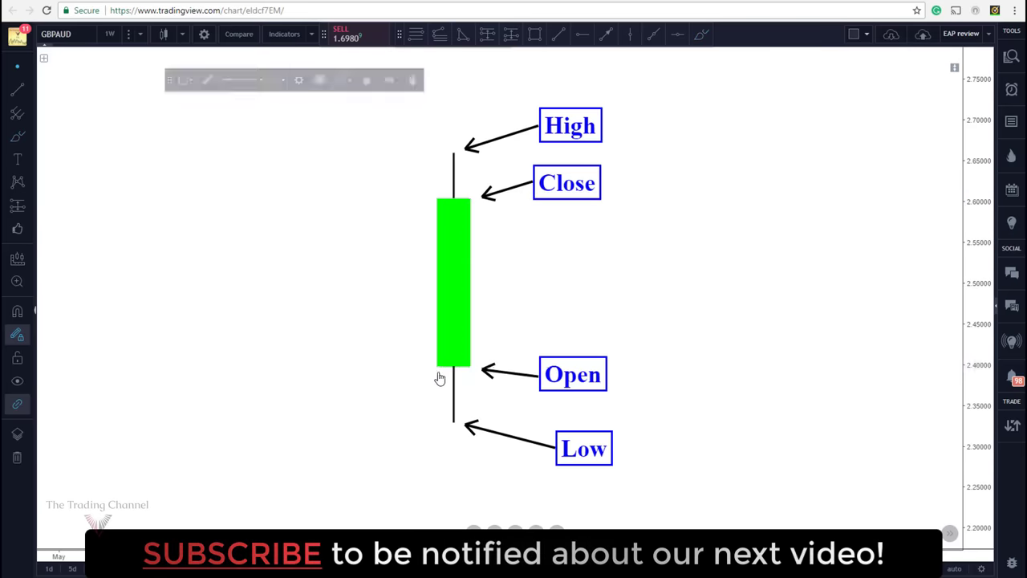
left_click(440, 368)
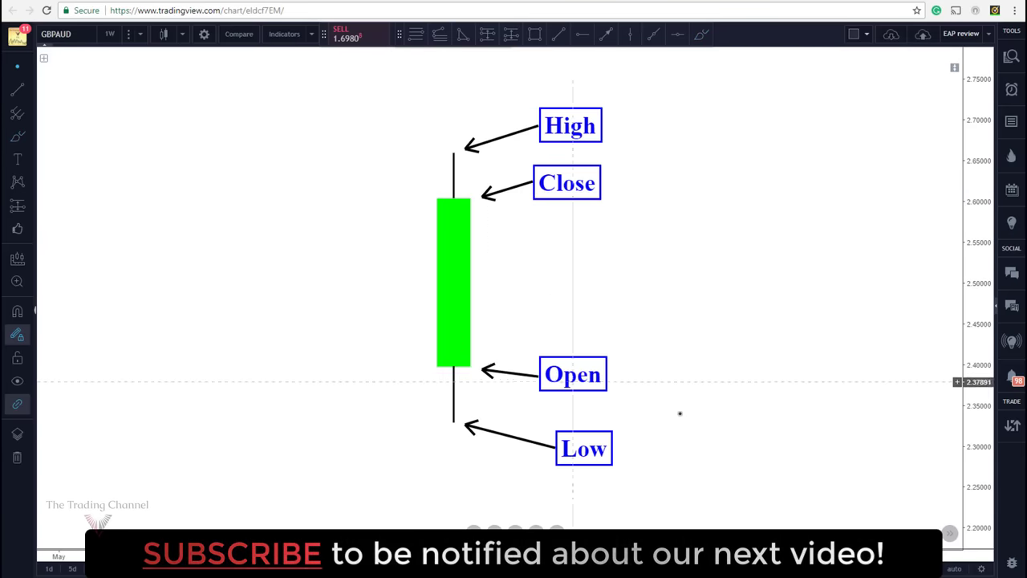
left_click(677, 428)
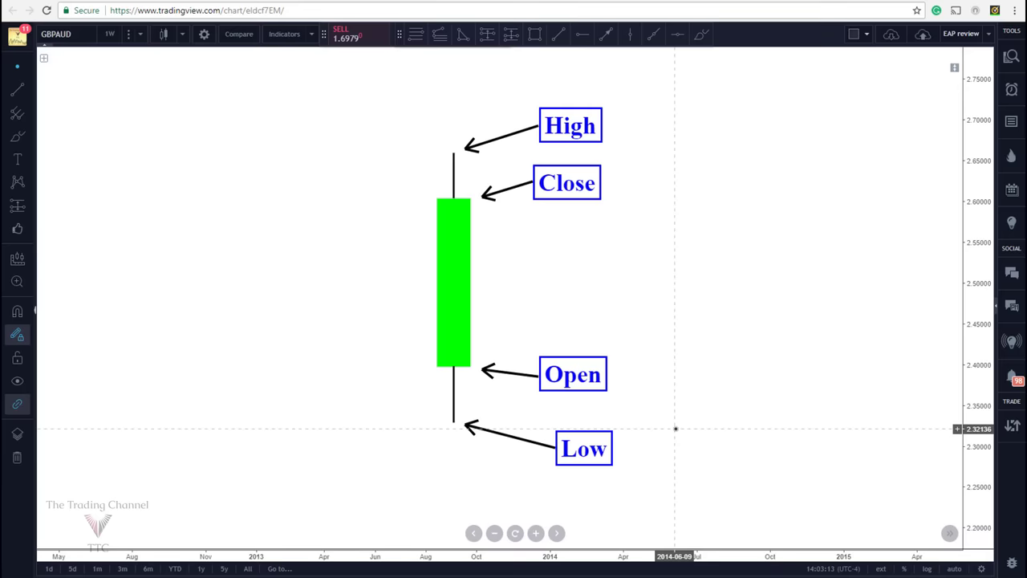
Step: Draw a short horizontal trend line at the green candle's open, at about 2.397
left_click(558, 34)
left_click(385, 366)
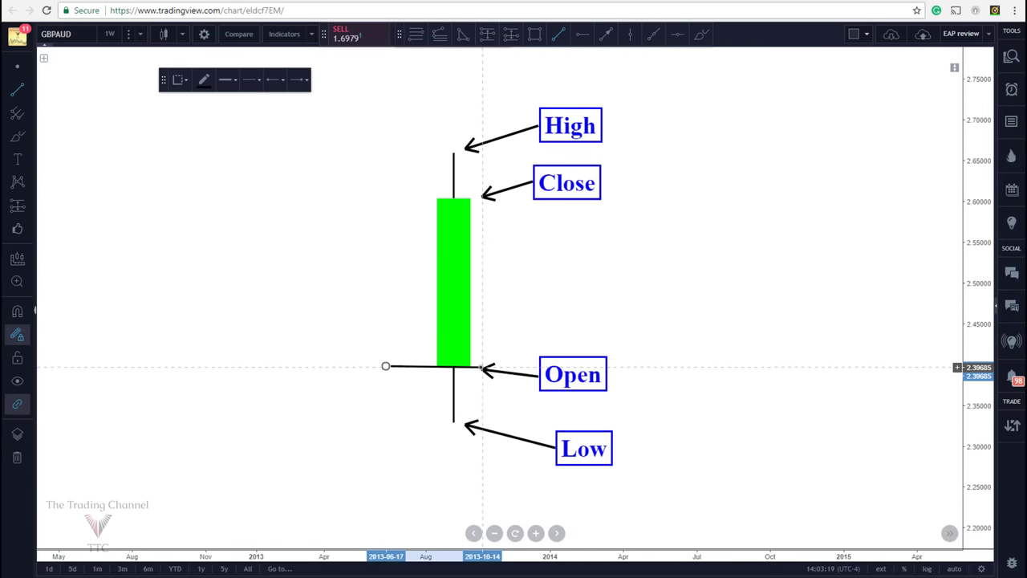
left_click(482, 366)
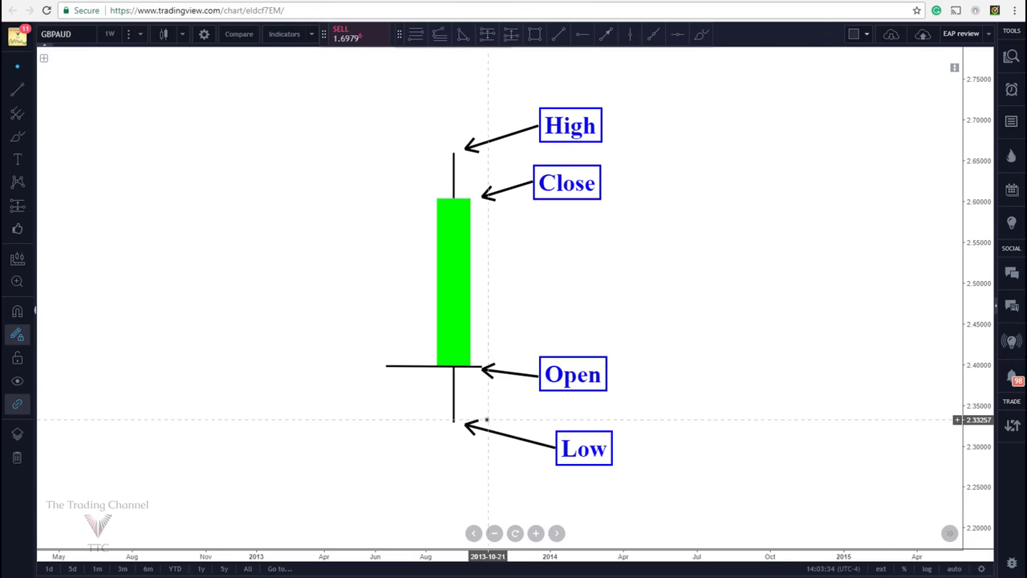
Step: Adjust the green candle body's upper edge to about 2.604 and draw a short horizontal trend line at that close level
left_click(437, 198)
mouse_move(436, 199)
left_mouse_down()
mouse_move(437, 423)
mouse_move(437, 154)
mouse_move(437, 201)
left_mouse_up()
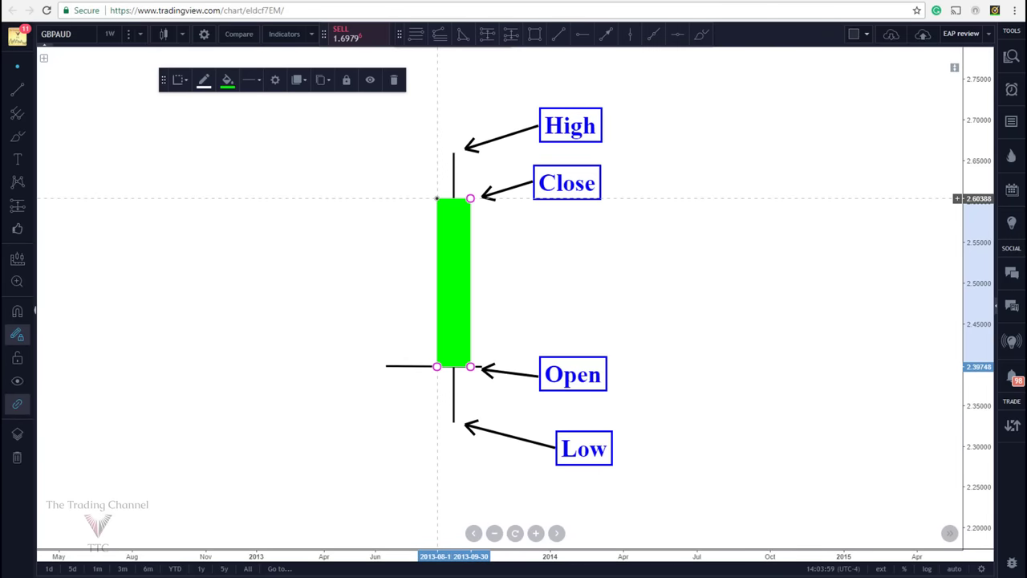
left_click(422, 202)
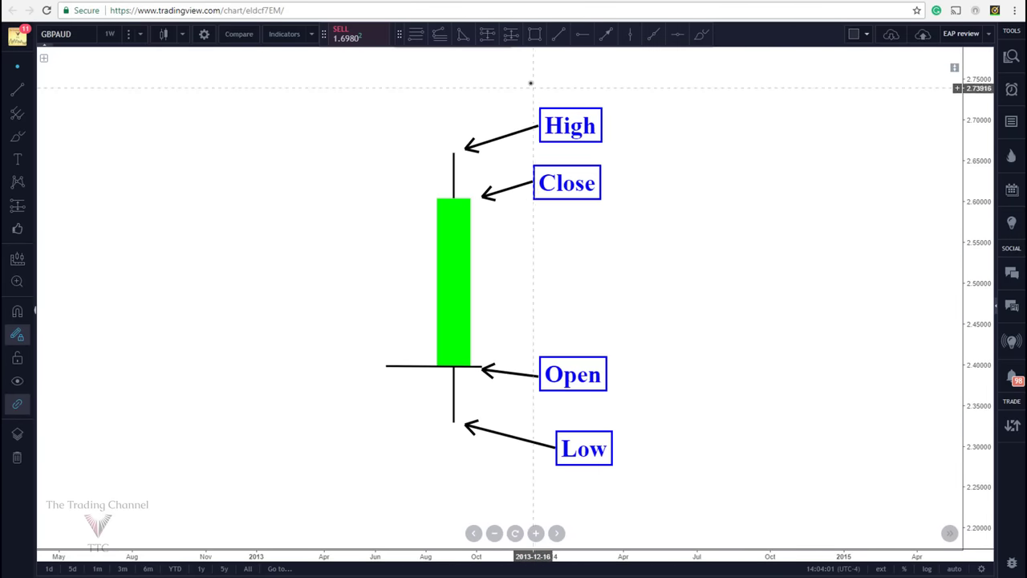
left_click(556, 36)
left_click_drag(475, 197, 397, 198)
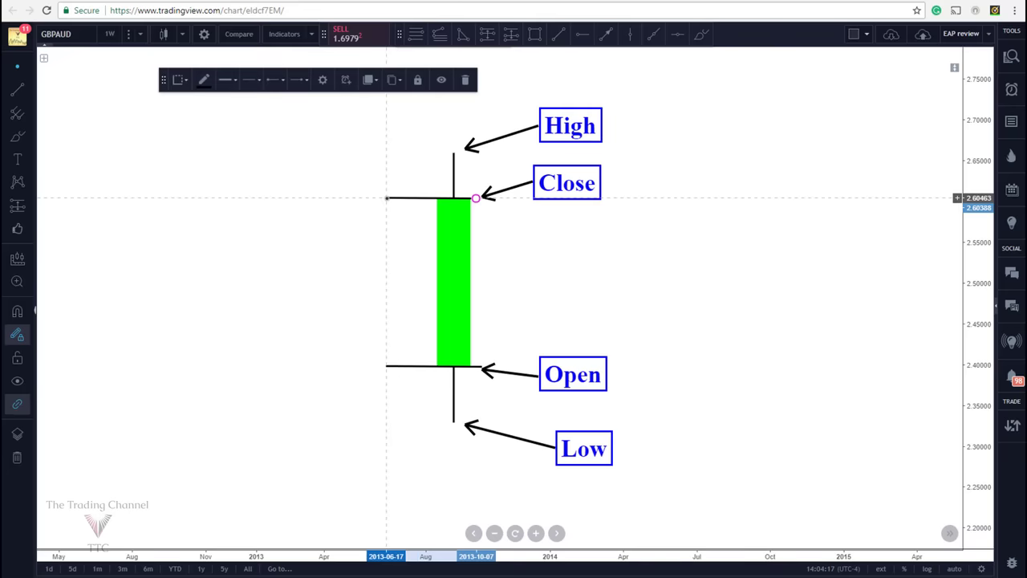
left_click(386, 205)
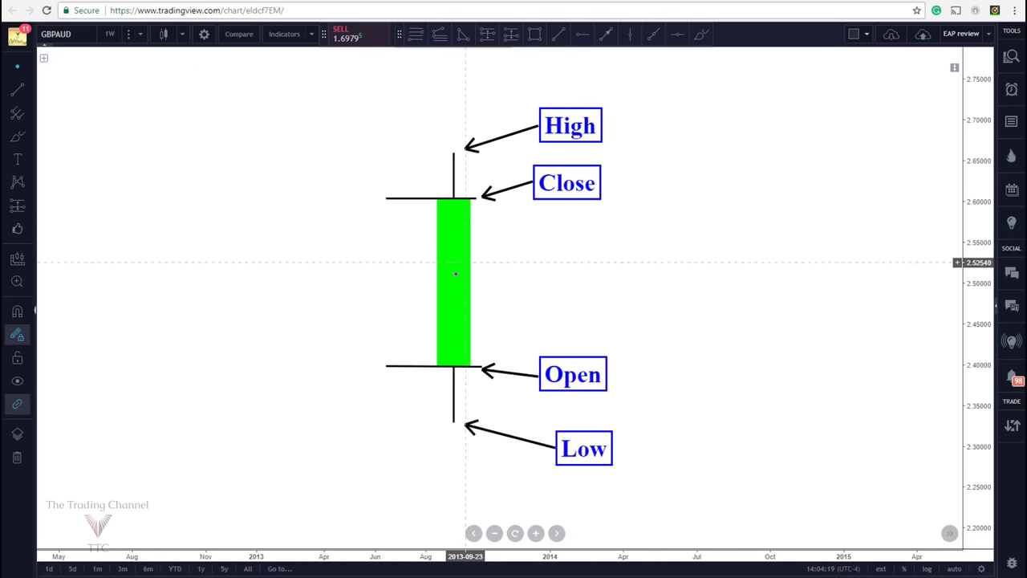
left_click_drag(433, 372, 427, 371)
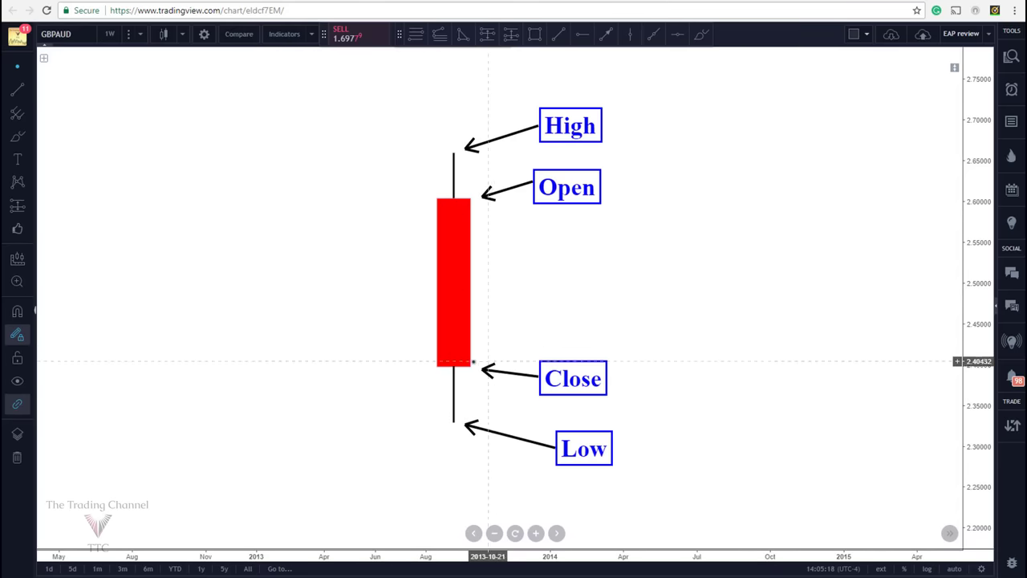
Step: Draw a short horizontal trend line at the red candle's open, at about 2.603
left_click(560, 33)
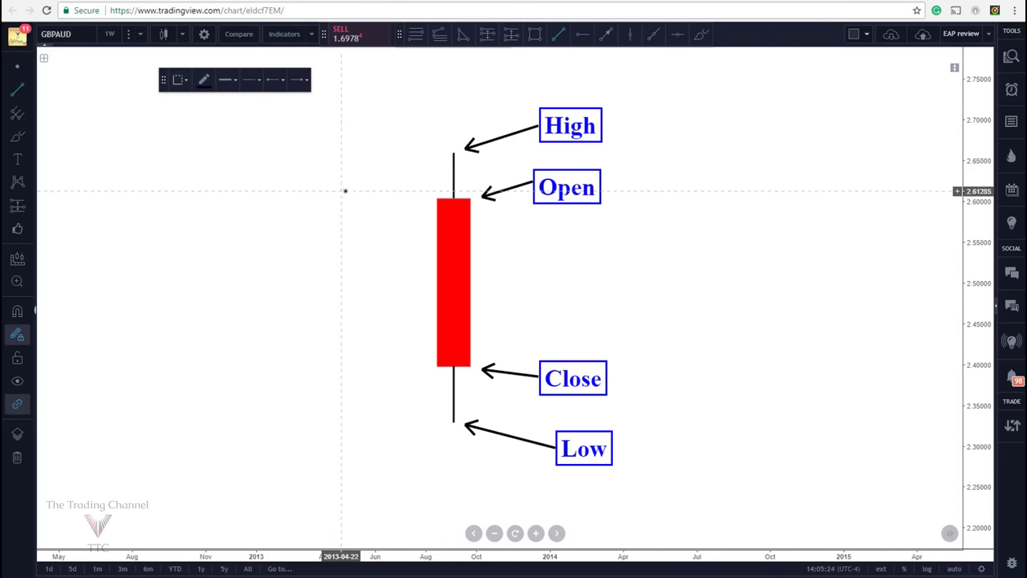
left_click(358, 198)
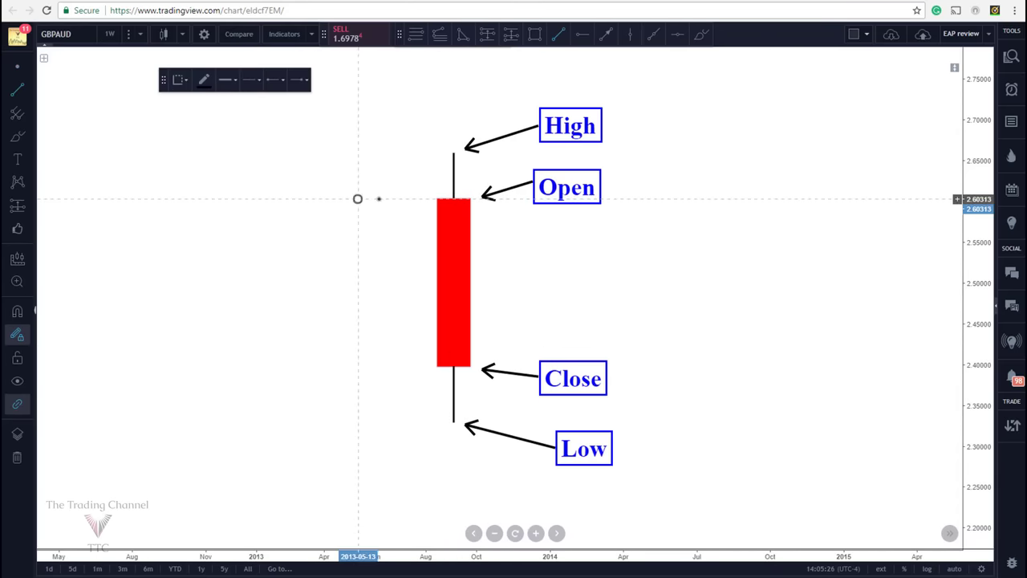
left_click(476, 198)
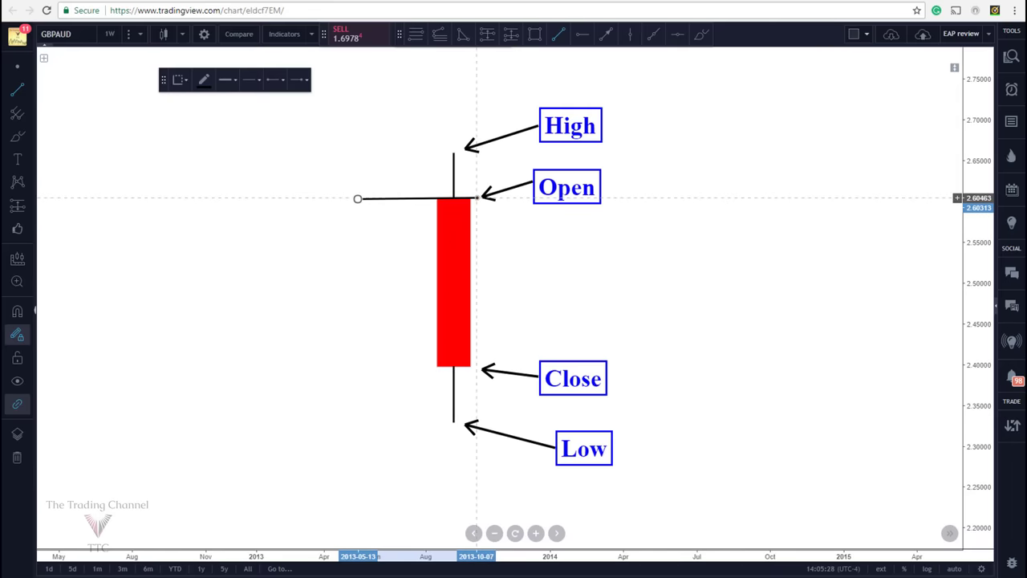
left_click(498, 217)
Step: Stretch the red candle's body down to the close level and draw a short horizontal trend line there at about 2.398
left_click_drag(438, 203, 435, 378)
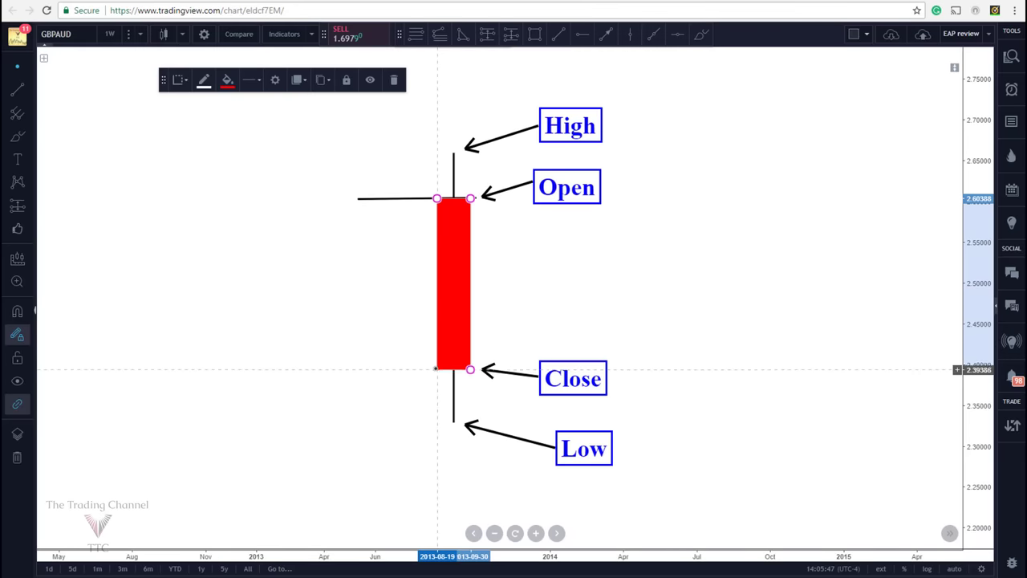
left_click(417, 374)
left_click(559, 34)
left_click(391, 365)
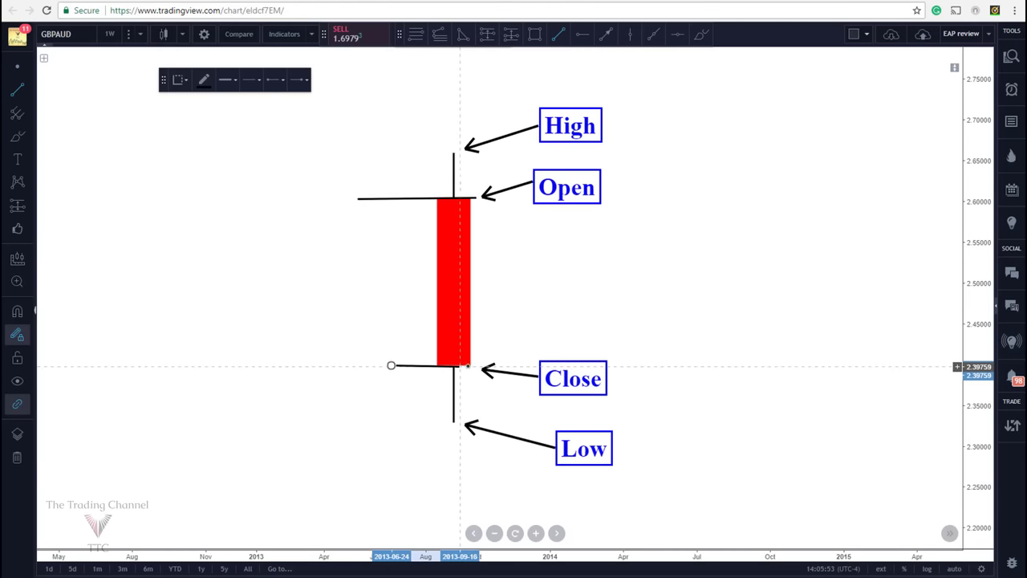
left_click(482, 365)
left_click(629, 84)
Step: Draw a short downward arrow beside the red candle's body
left_click(606, 34)
left_click(487, 231)
left_click(486, 303)
left_click(437, 161)
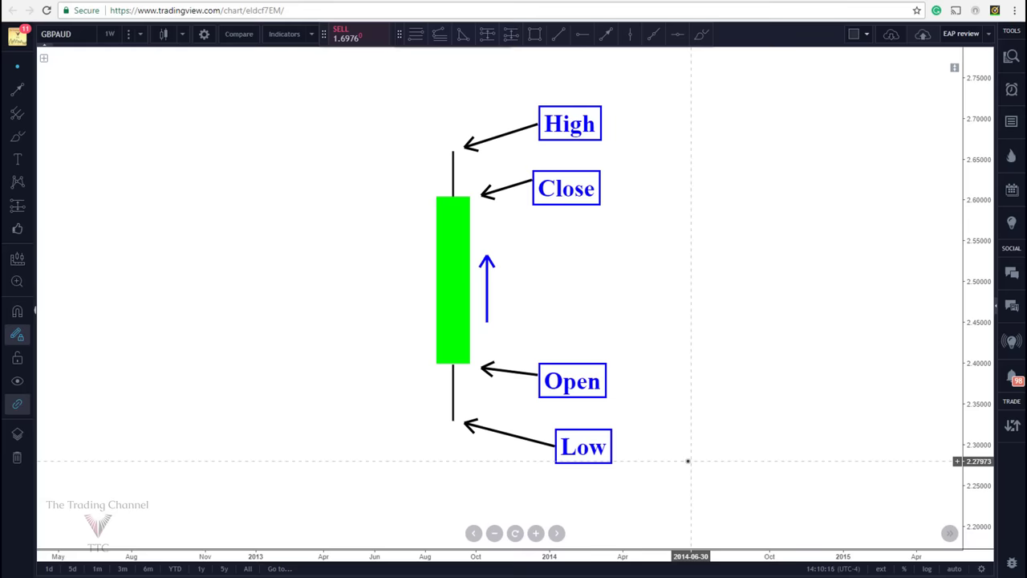
Step: Check the available chart intervals and the chart legend for the currency pair and its timeframe
left_click(109, 34)
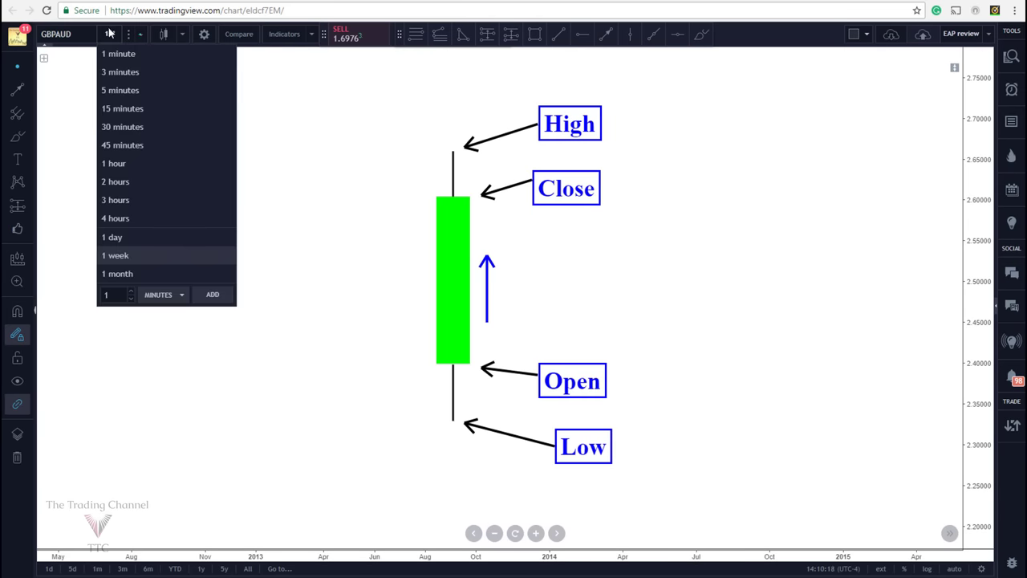
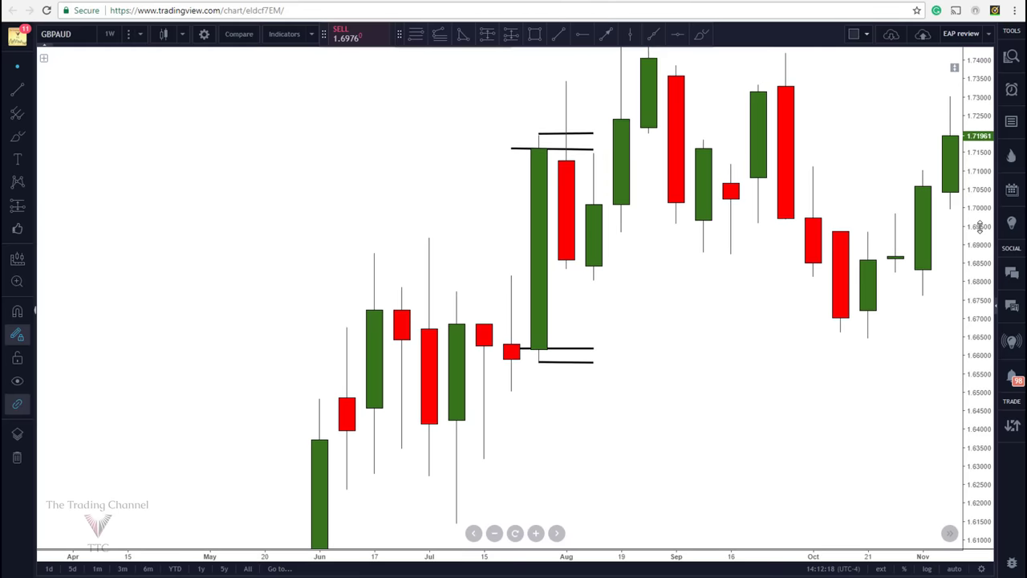
left_click(44, 61)
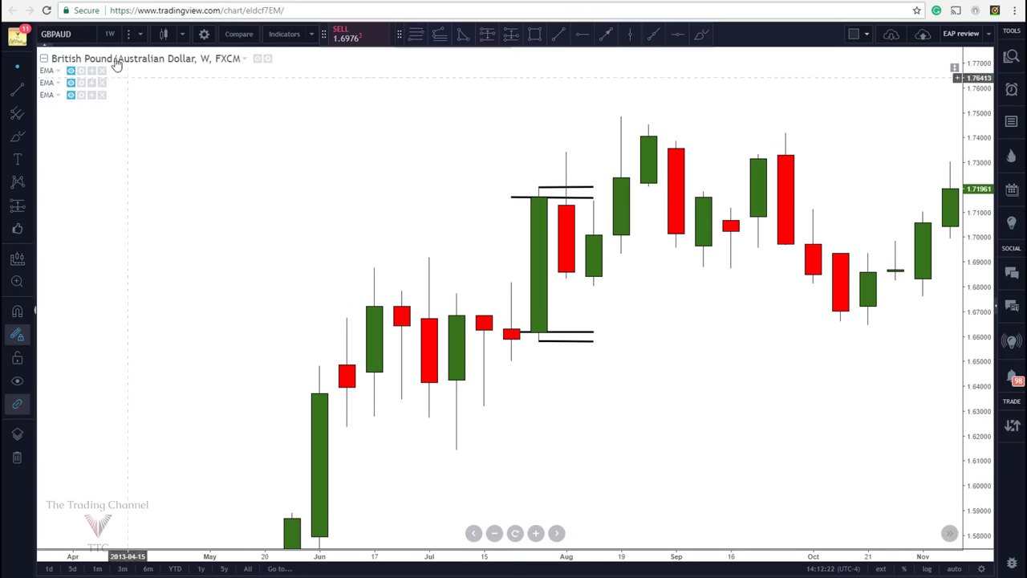
left_click(43, 60)
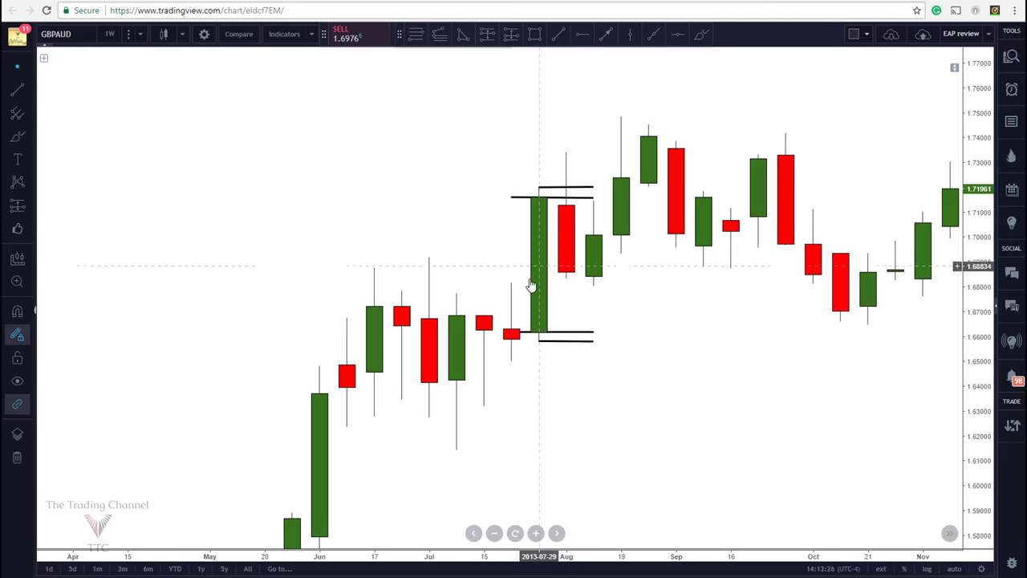
left_click(542, 341)
left_click(532, 229)
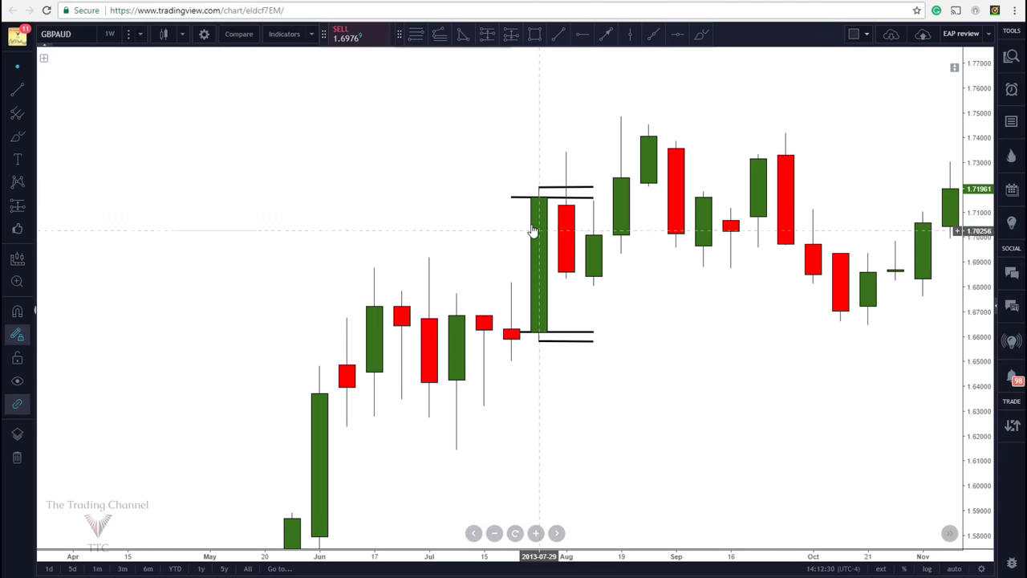
Step: Move the two upper level lines from the tall green candle to the 2013-09-02 red candle's open, about 1.735, and high, about 1.738
left_click_drag(969, 192, 969, 217)
mouse_move(537, 210)
left_mouse_down()
mouse_move(650, 206)
mouse_move(677, 170)
mouse_move(704, 174)
mouse_move(677, 178)
mouse_move(687, 177)
left_mouse_up()
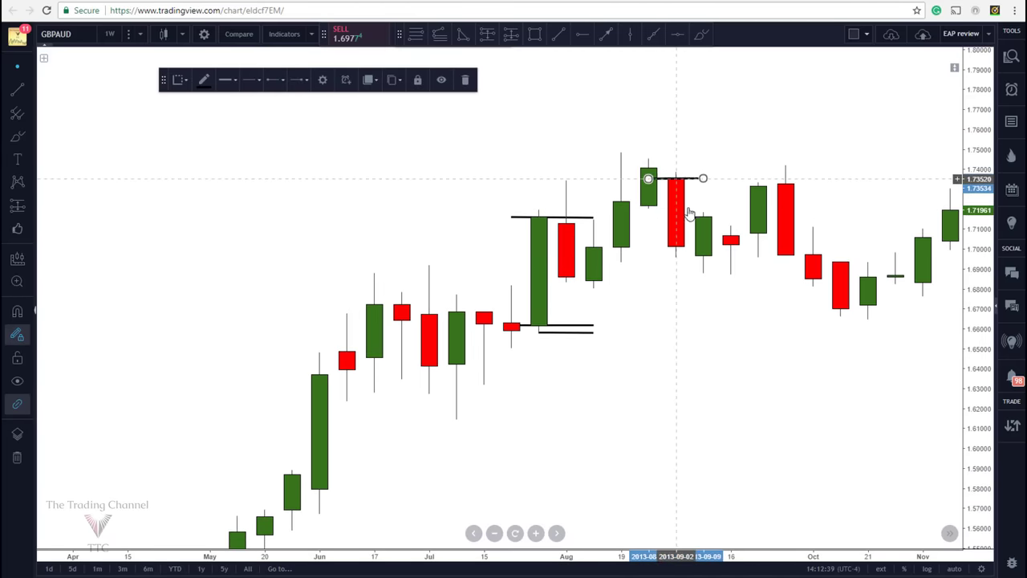
left_click(690, 319)
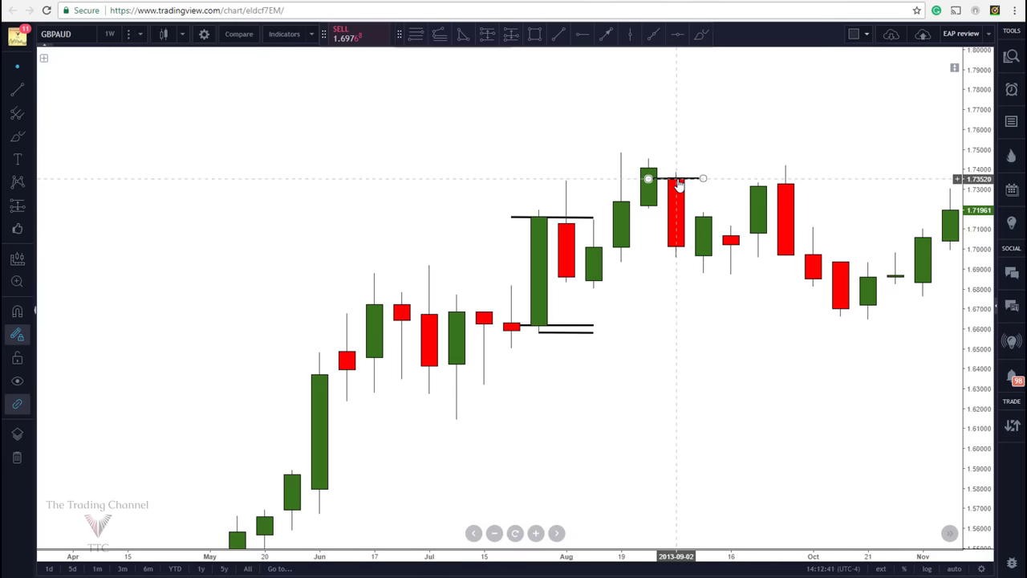
left_click(566, 219)
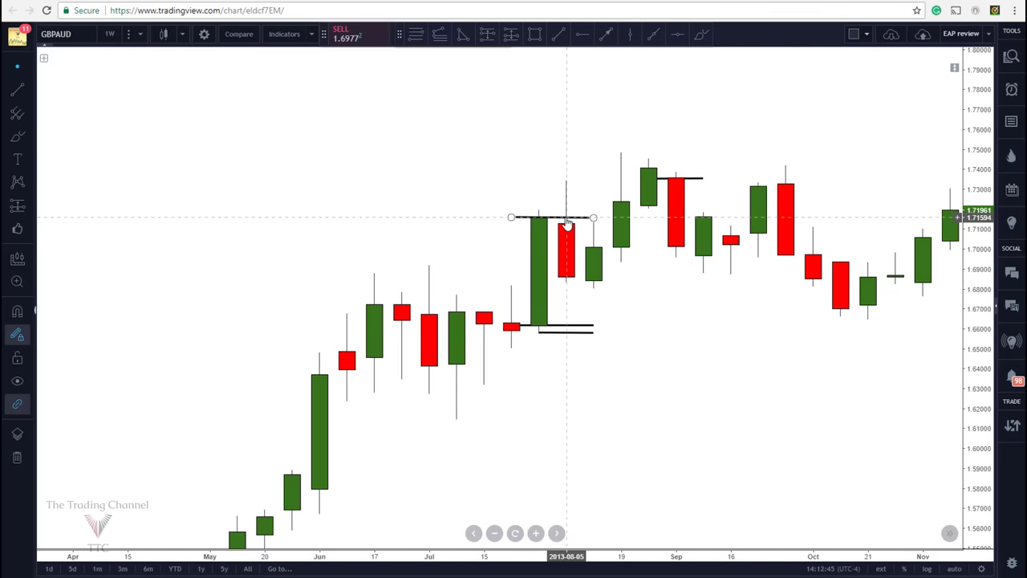
left_click_drag(566, 225, 695, 181)
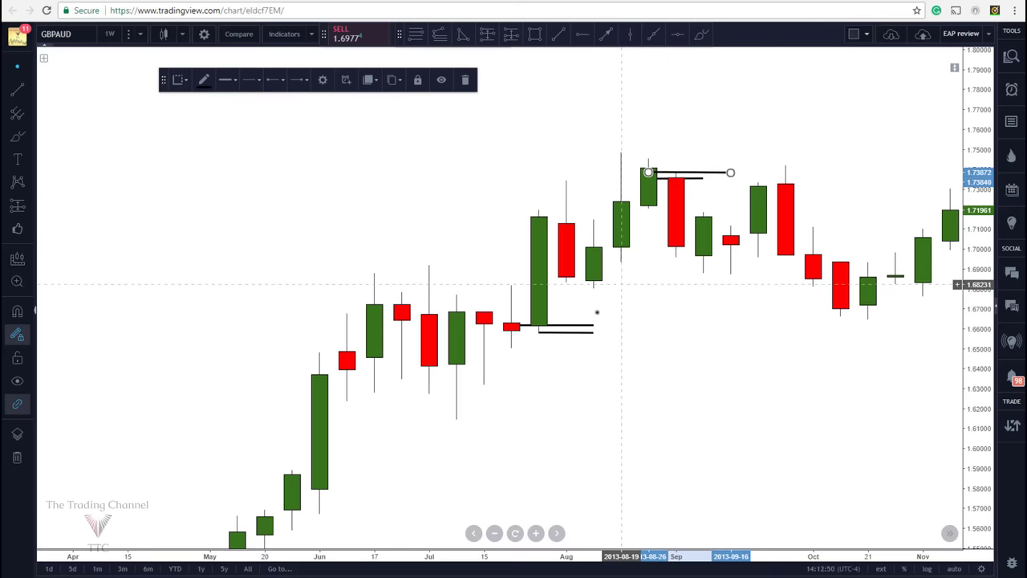
Step: Move the two lower level lines to the 2013-09-02 red candle's low and its close, at about 1.701
left_click_drag(594, 330, 688, 257)
left_click(669, 326)
left_click_drag(553, 332, 553, 324)
left_click_drag(646, 275, 691, 247)
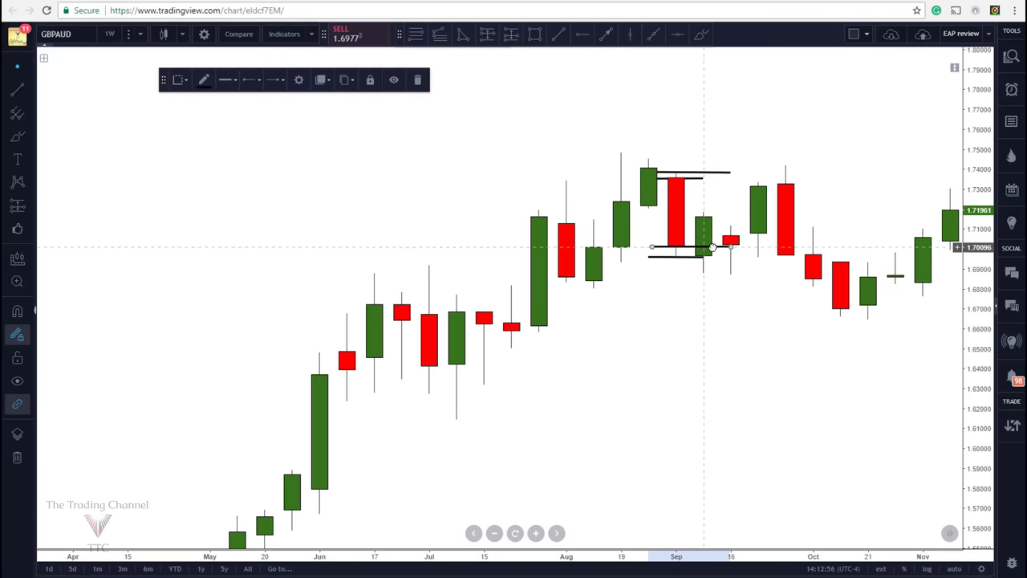
left_click(707, 298)
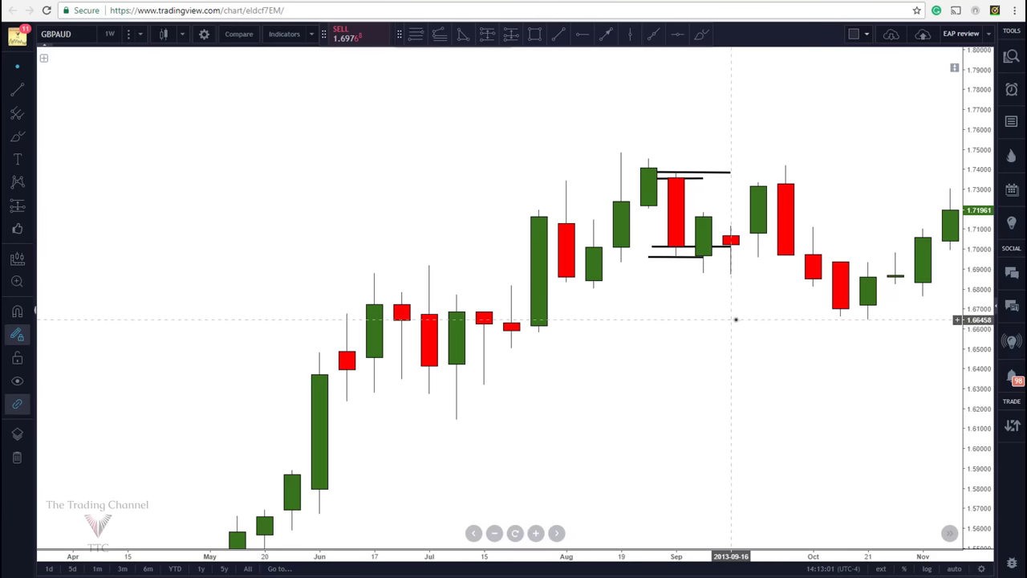
Step: Remove the horizontal level lines marking the 2013-09-02 red candle
scroll(728, 313, "down", 2)
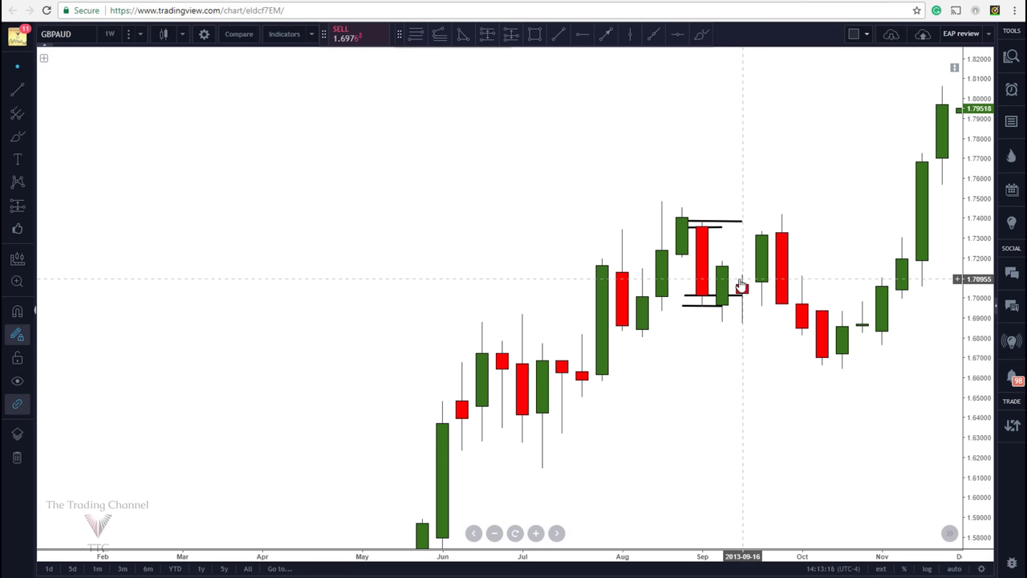
right_click(719, 259)
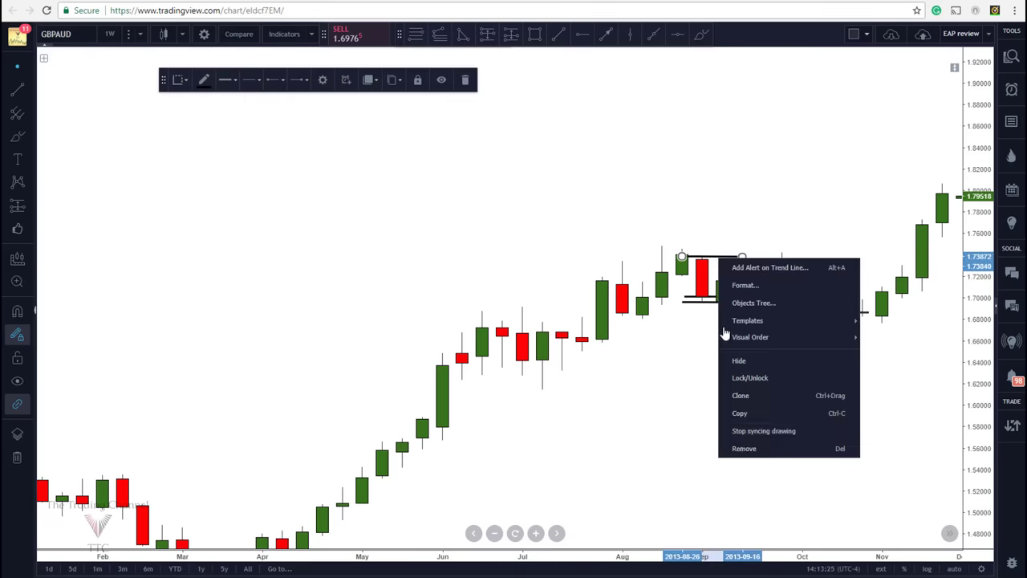
left_click(743, 448)
left_click(706, 298)
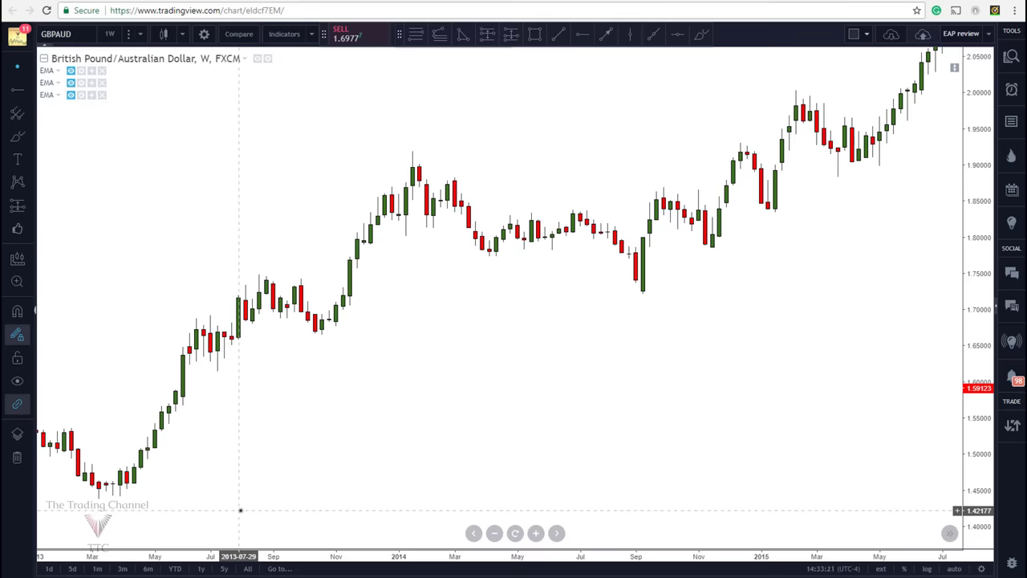
Step: Draw a short level line at the March 2013 low, about 1.438, and trend lines up to the August high and down to the October low
left_click(559, 34)
left_click(78, 499)
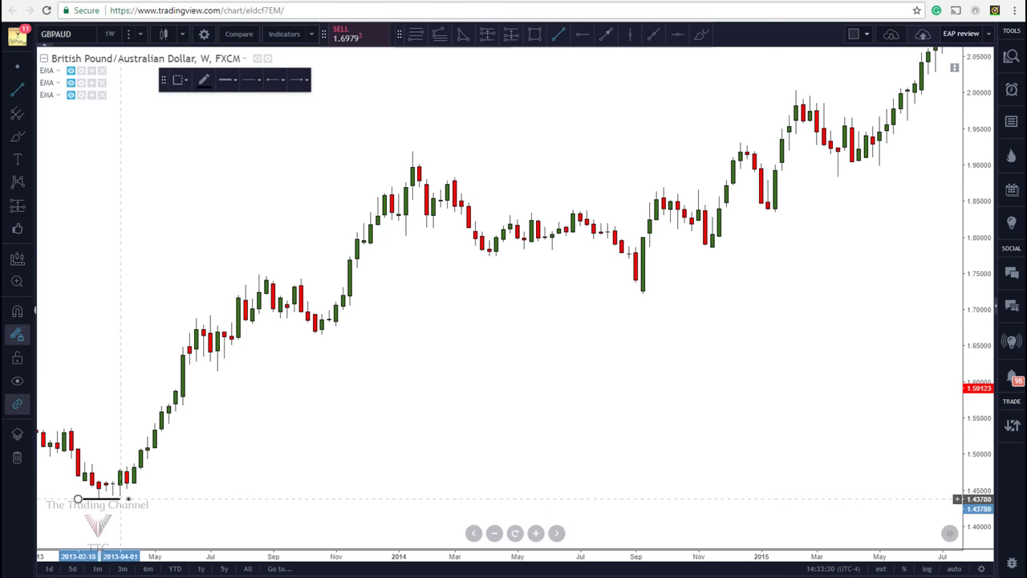
key("Escape")
left_click(98, 499)
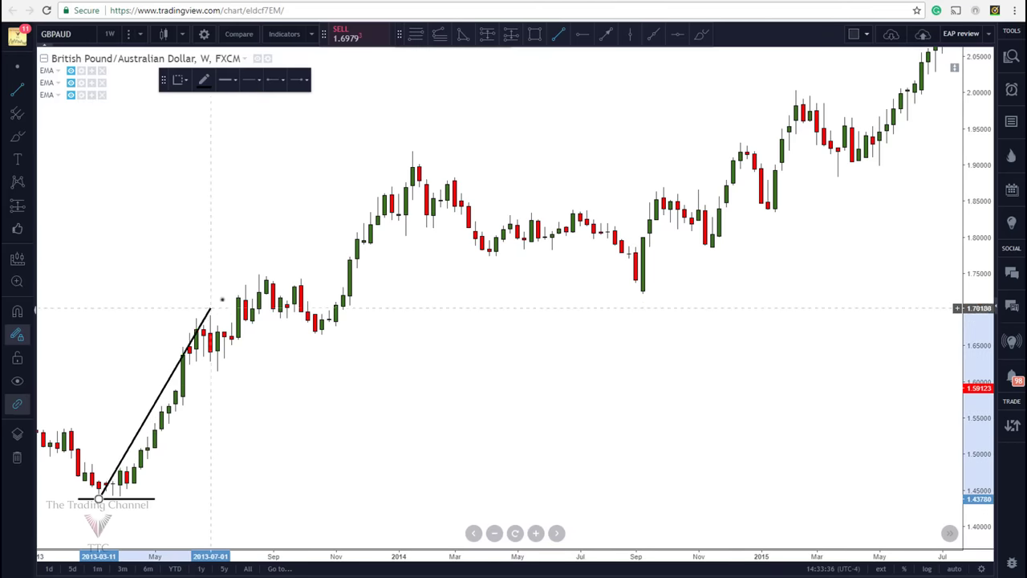
left_click(258, 275)
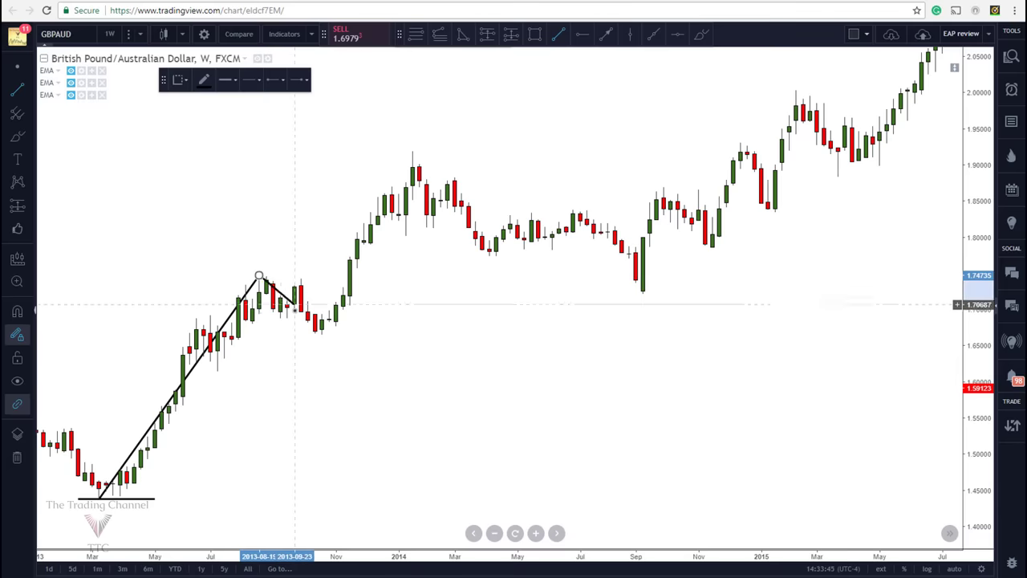
left_click(321, 335)
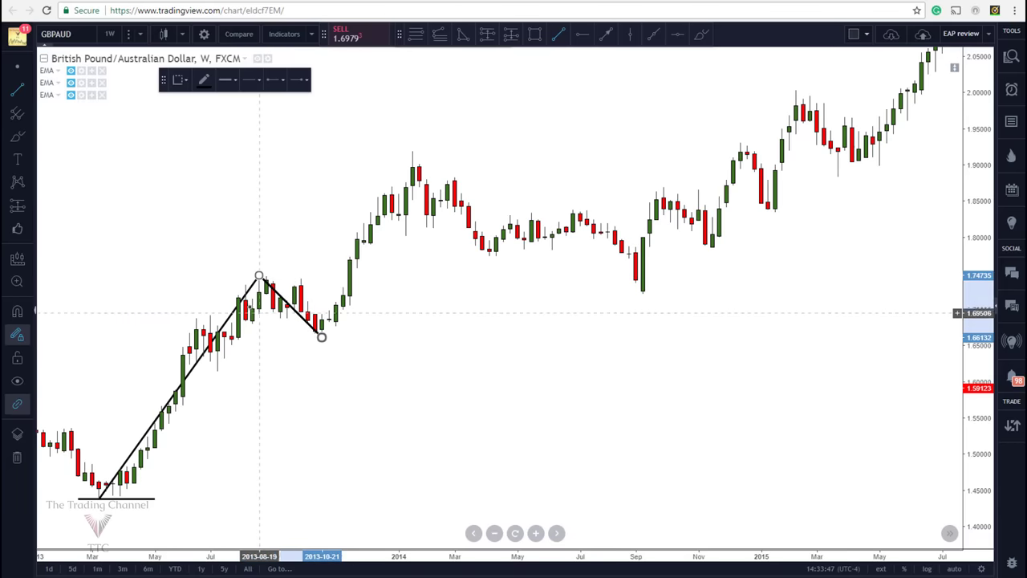
Step: Draw a level line across the August 2013 high, about 1.75, and a trend line from the October low to the January 2014 high, about 1.92
left_click(231, 275)
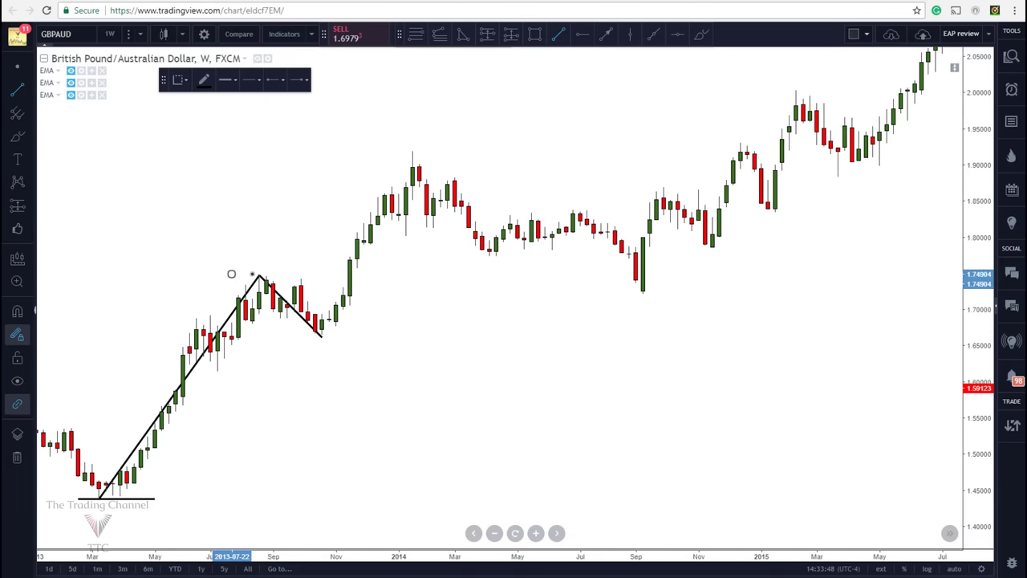
left_click(426, 275)
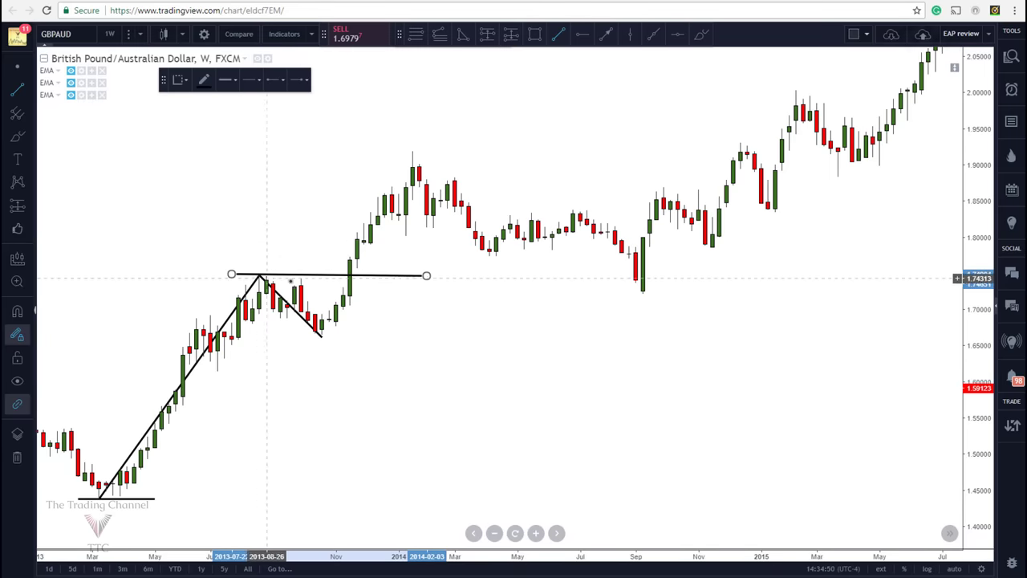
left_click(321, 335)
left_click(412, 150)
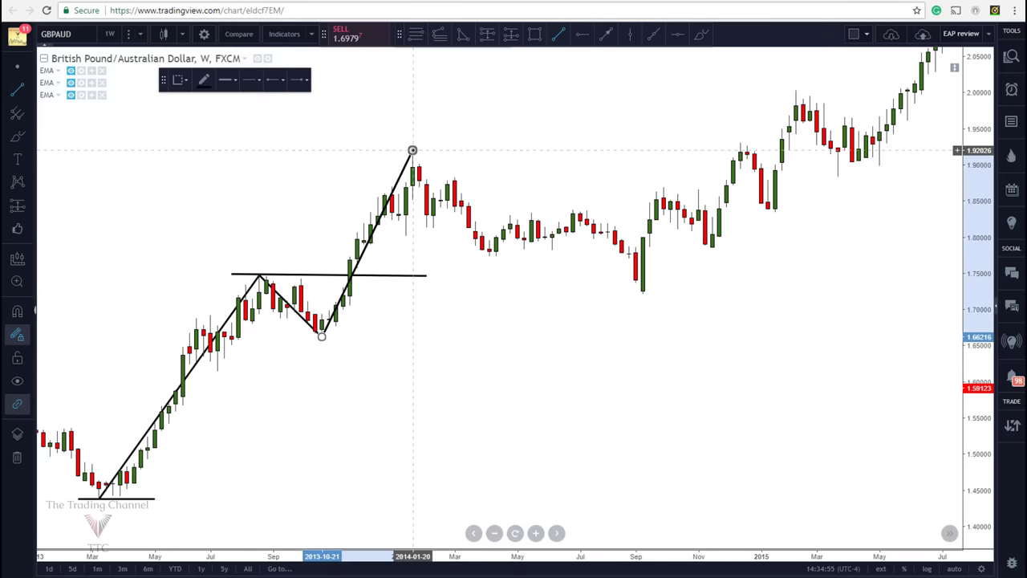
Step: Remove the level lines at the August 2013 high and the March 2013 low, keeping the swing trend lines
left_click(419, 275)
key("Delete")
right_click(133, 501)
left_click(177, 576)
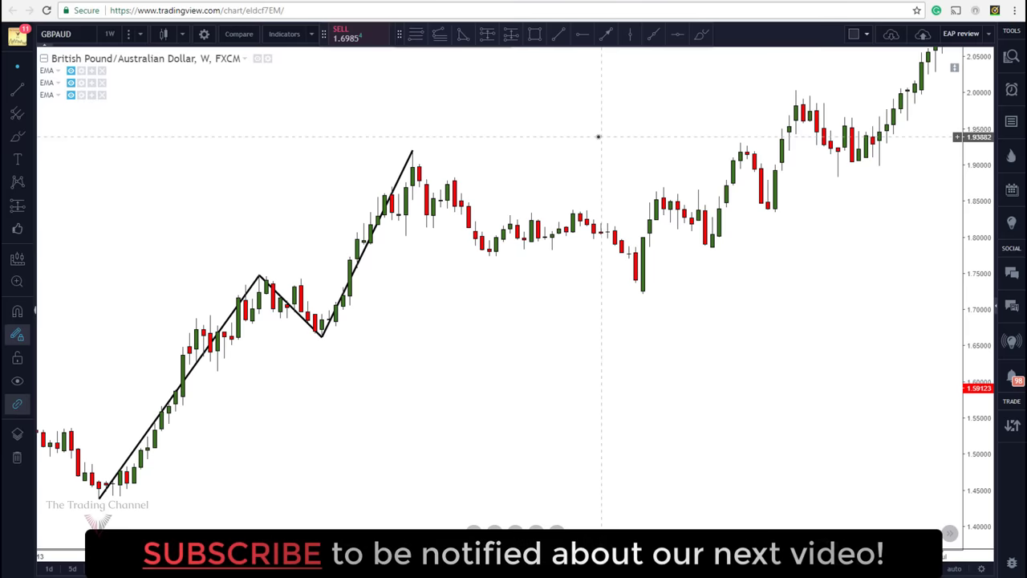
Step: Draw a horizontal ray at the October 2013 swing low, about 1.661
left_click(560, 34)
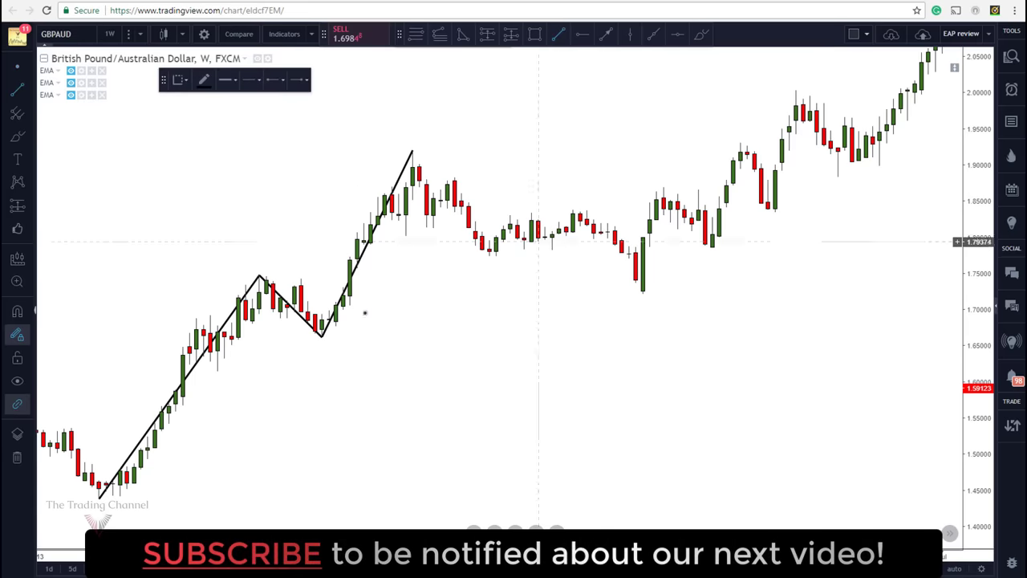
left_click(583, 34)
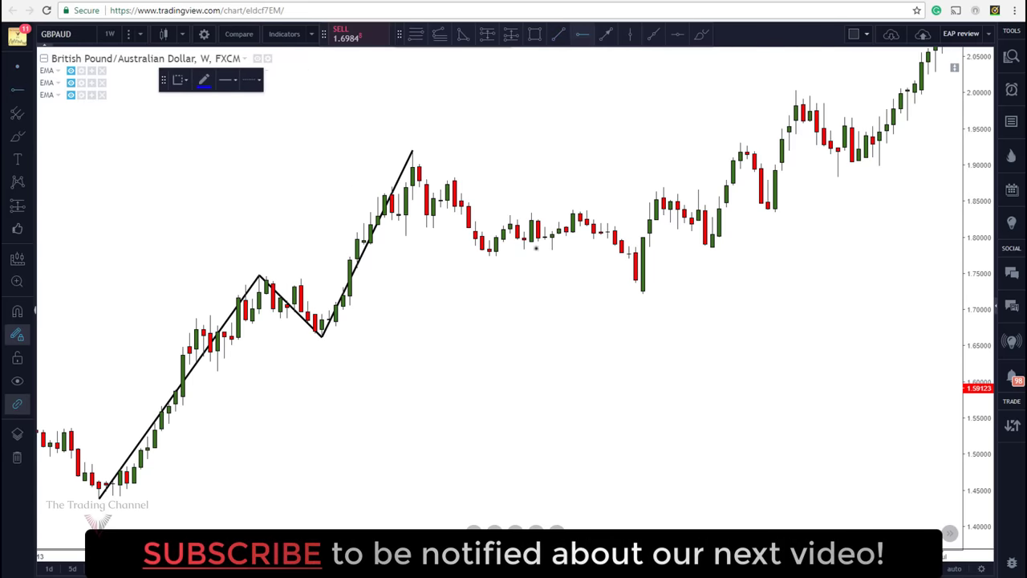
left_click(293, 337)
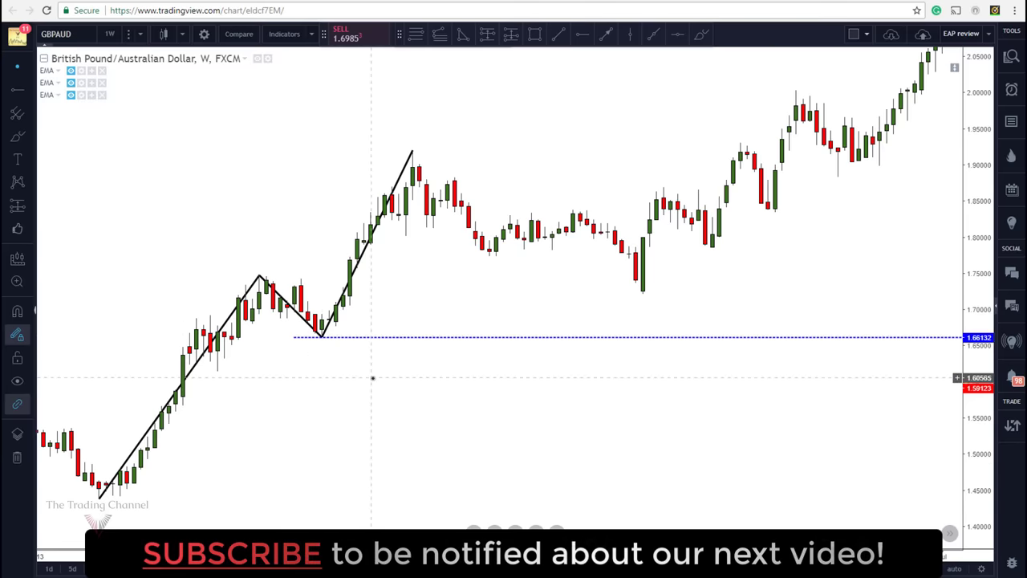
left_click(321, 337)
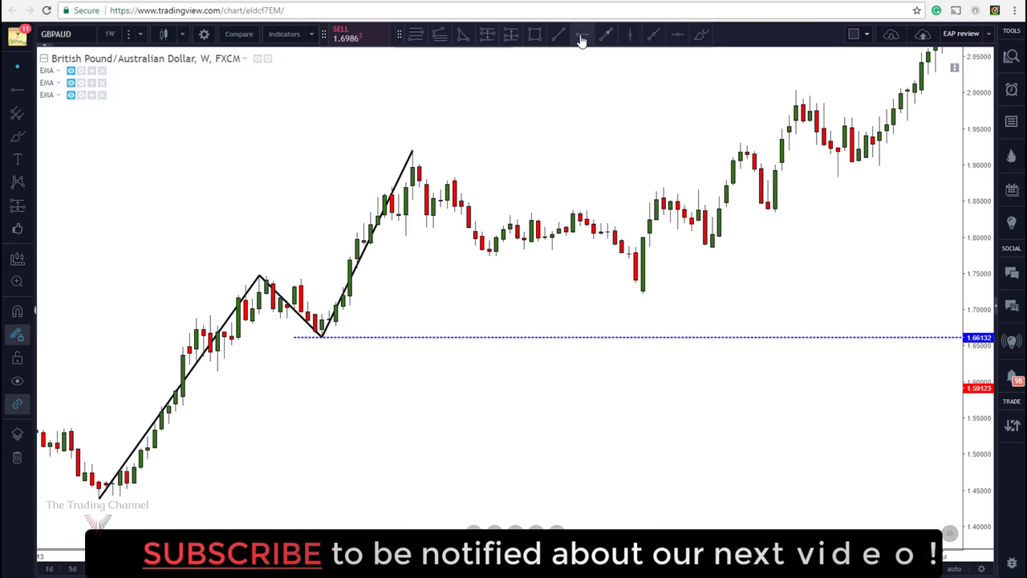
Step: Draw a horizontal ray at the January 2014 swing high, about 1.922, and color it red
left_click(378, 149)
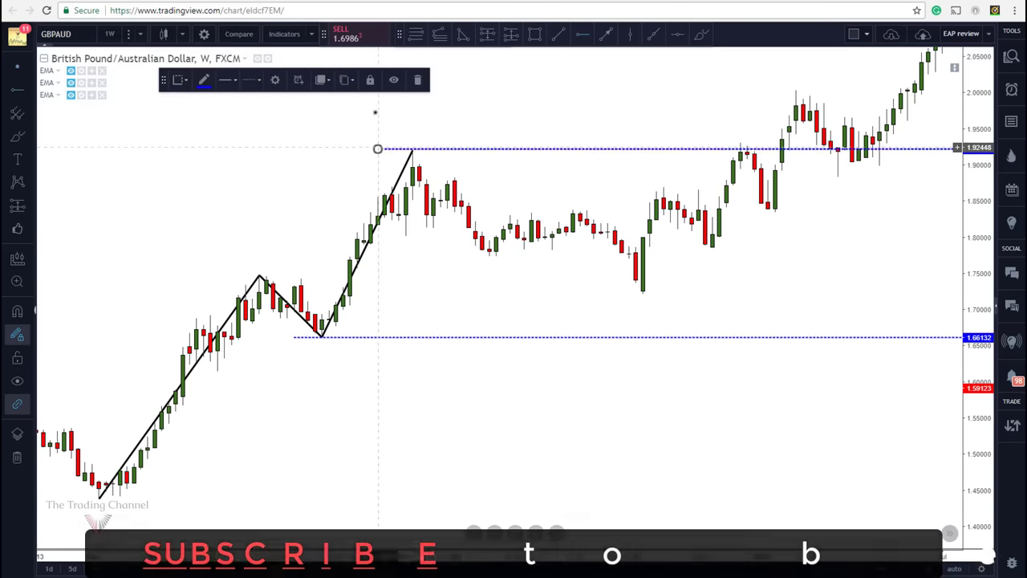
left_click(204, 80)
left_click(211, 115)
left_click(294, 154)
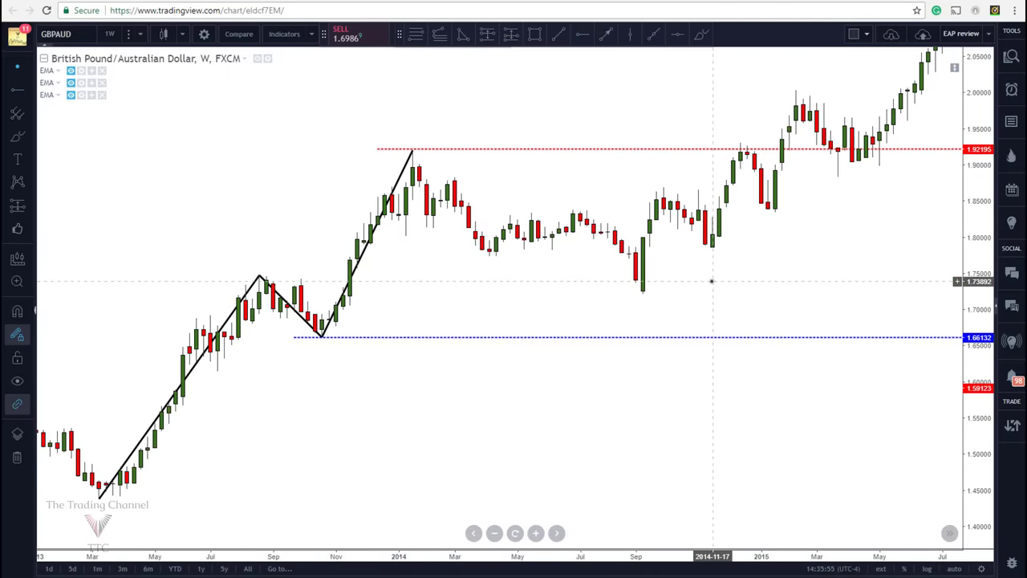
Step: Draw trend lines from the January 2014 high down to the September 2014 low, about 1.725, and up to the February 2015 high, about 2.00
left_click(560, 34)
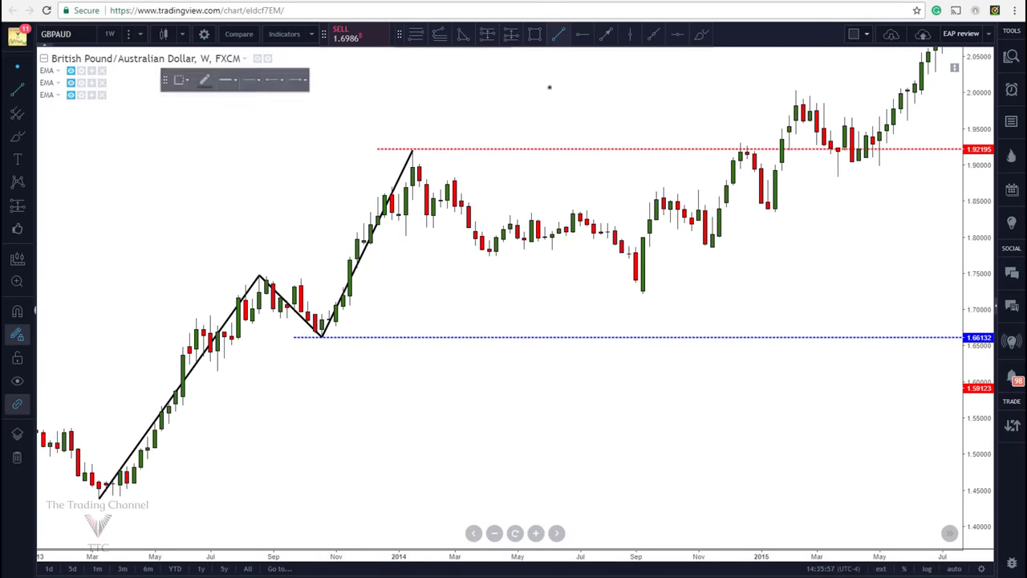
left_click(412, 149)
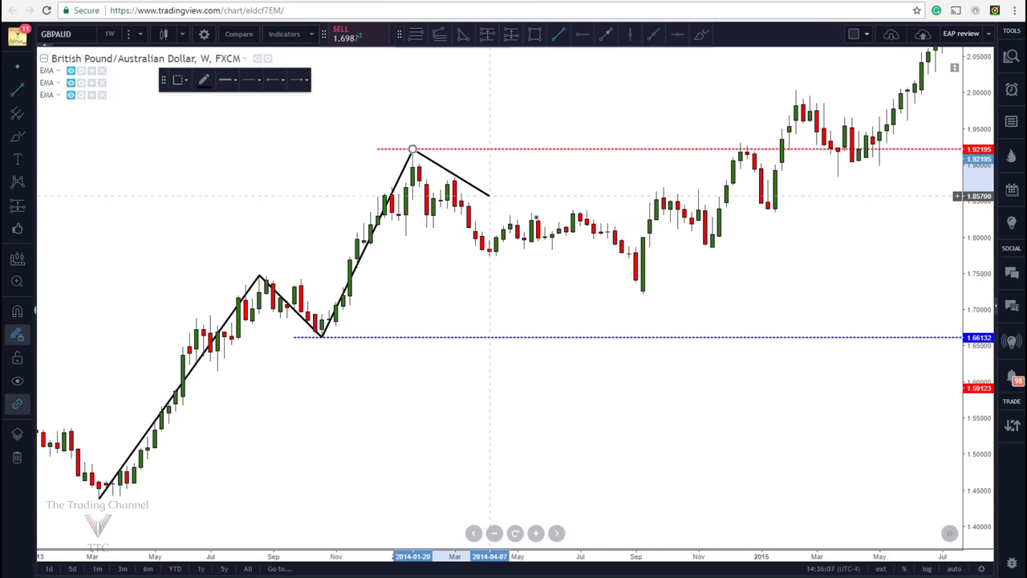
left_click(643, 291)
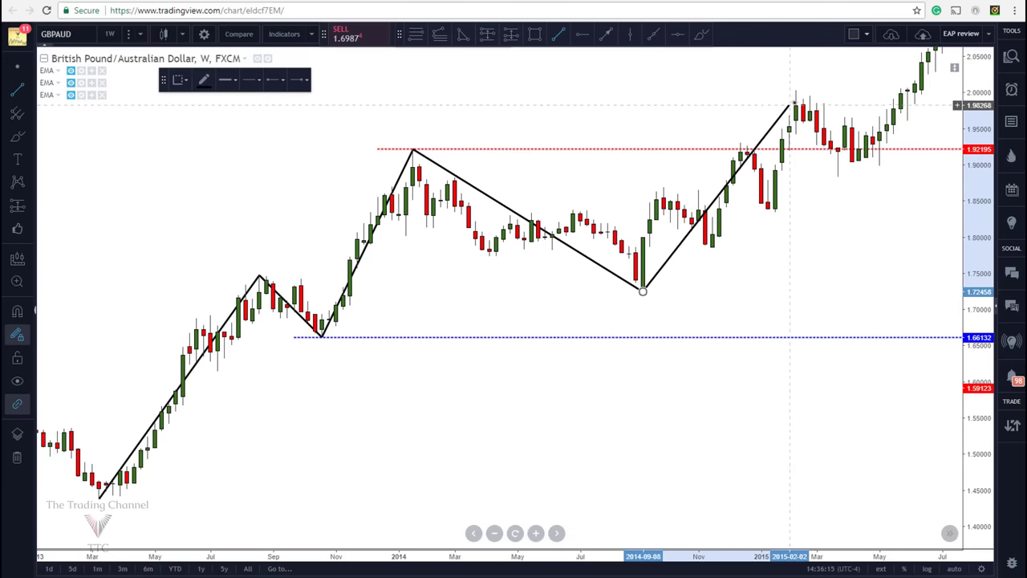
left_click(796, 90)
left_click(706, 113)
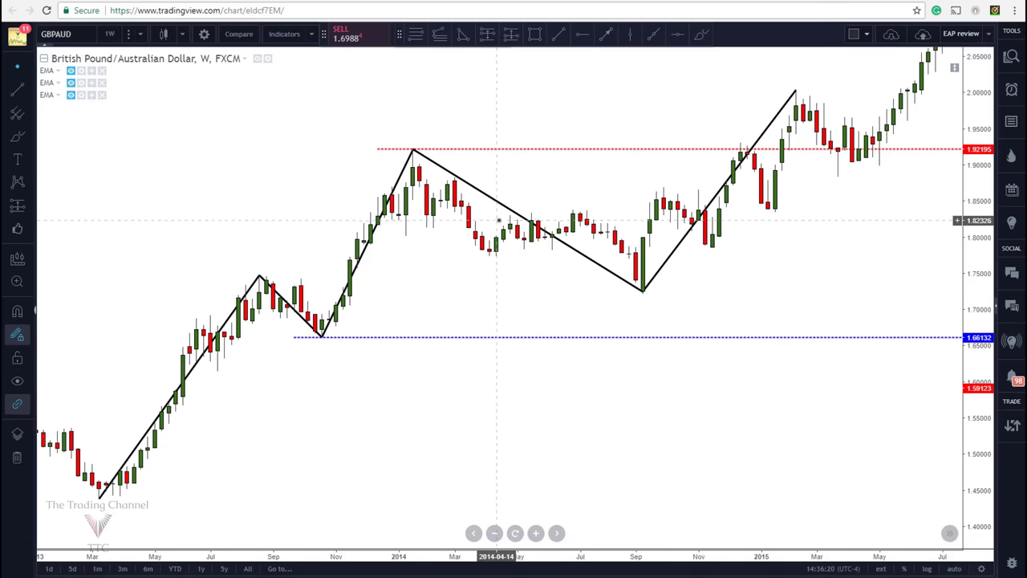
Step: Move the blue ray up to the September 2014 low, about 1.723, and circle that low with the brush
left_click_drag(569, 312, 547, 374)
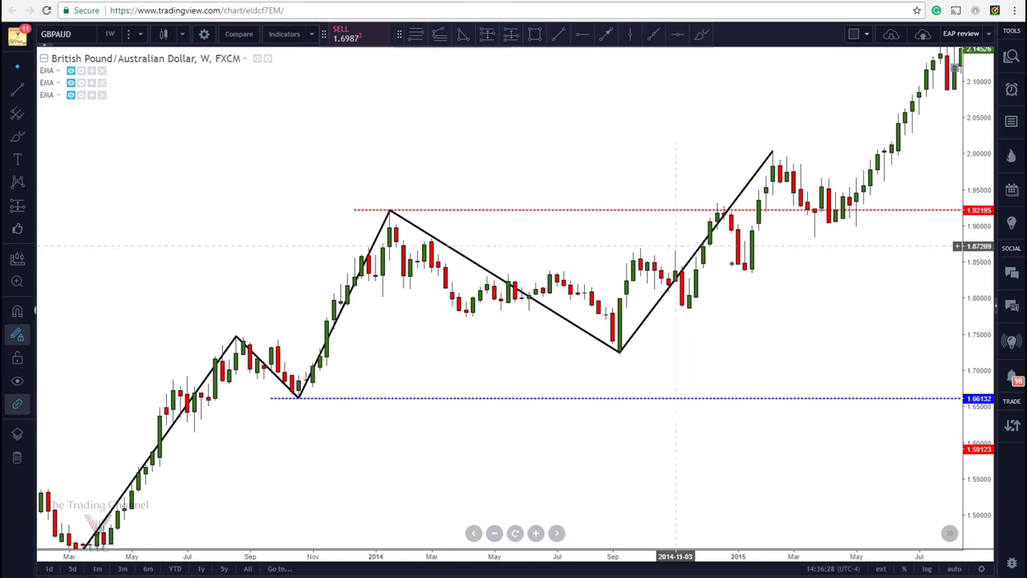
left_click_drag(766, 300, 817, 313)
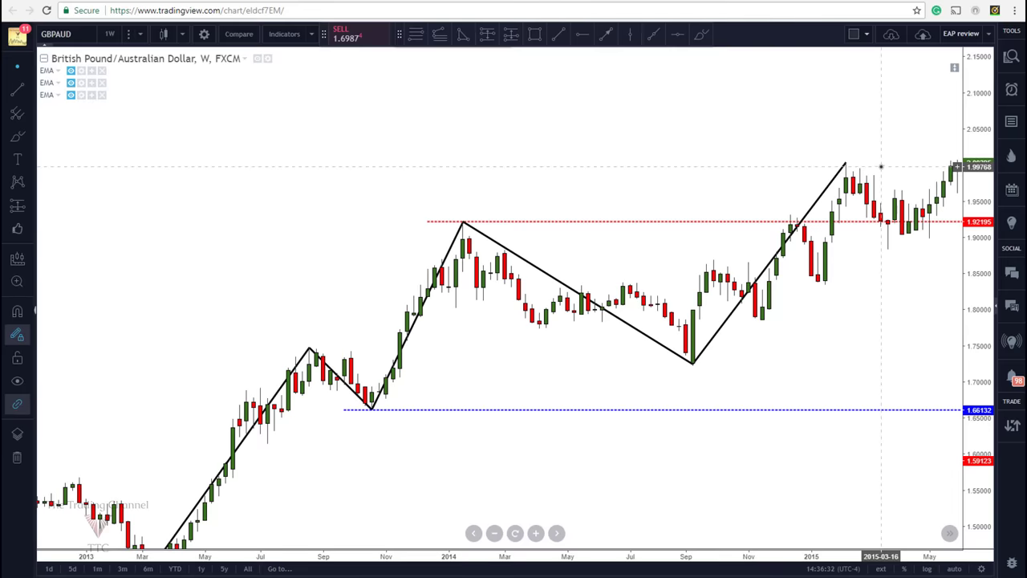
left_click_drag(731, 411, 768, 372)
left_click(701, 34)
mouse_move(691, 363)
left_mouse_down()
mouse_move(714, 390)
mouse_move(692, 359)
left_mouse_up()
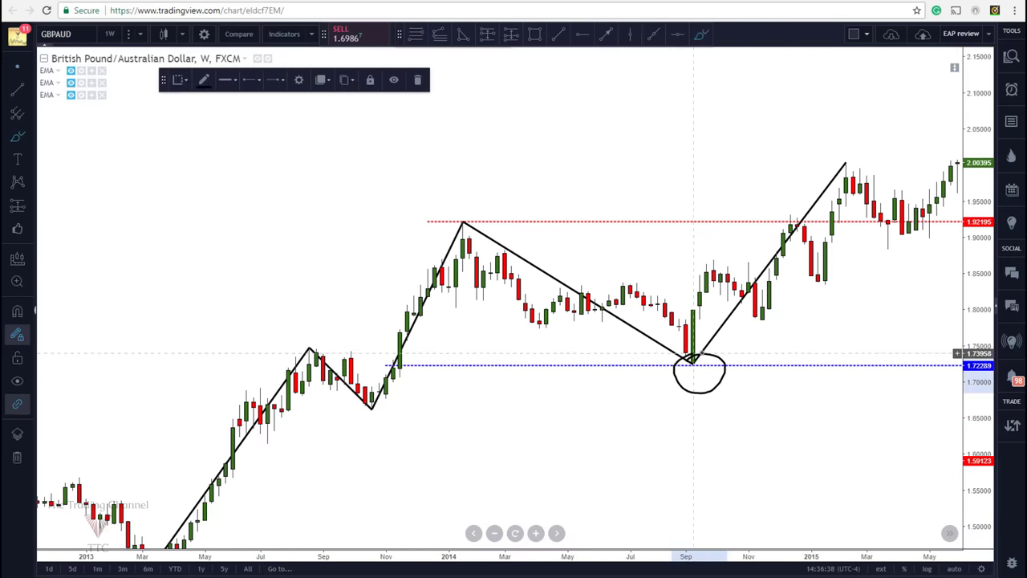
Step: Circle the January and December 2014 highs with the brush, and sketch a sideways line and an upward stroke following the December high
left_click(714, 224)
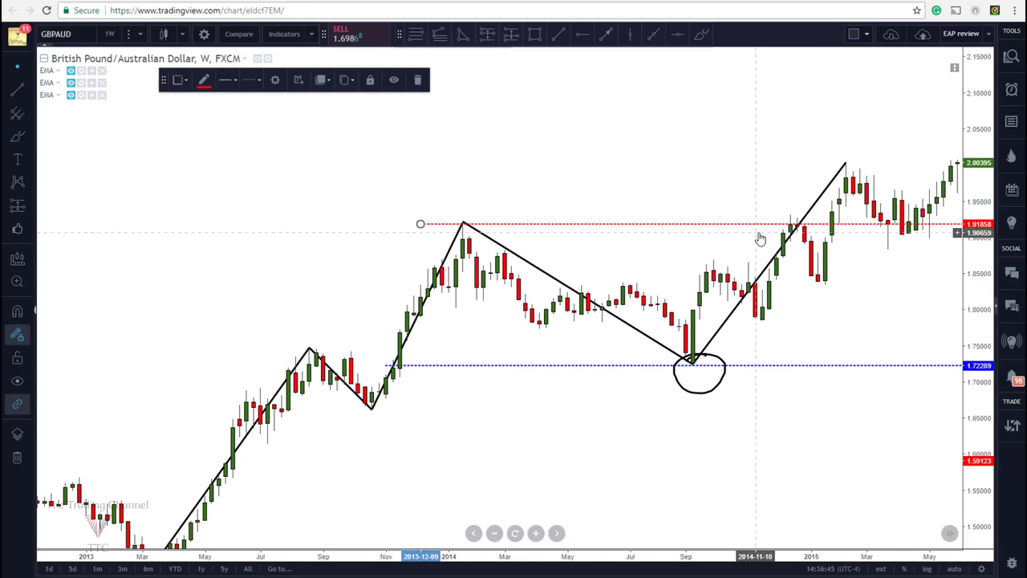
left_click(701, 34)
mouse_move(459, 213)
left_mouse_down()
mouse_move(486, 244)
mouse_move(491, 212)
left_mouse_up()
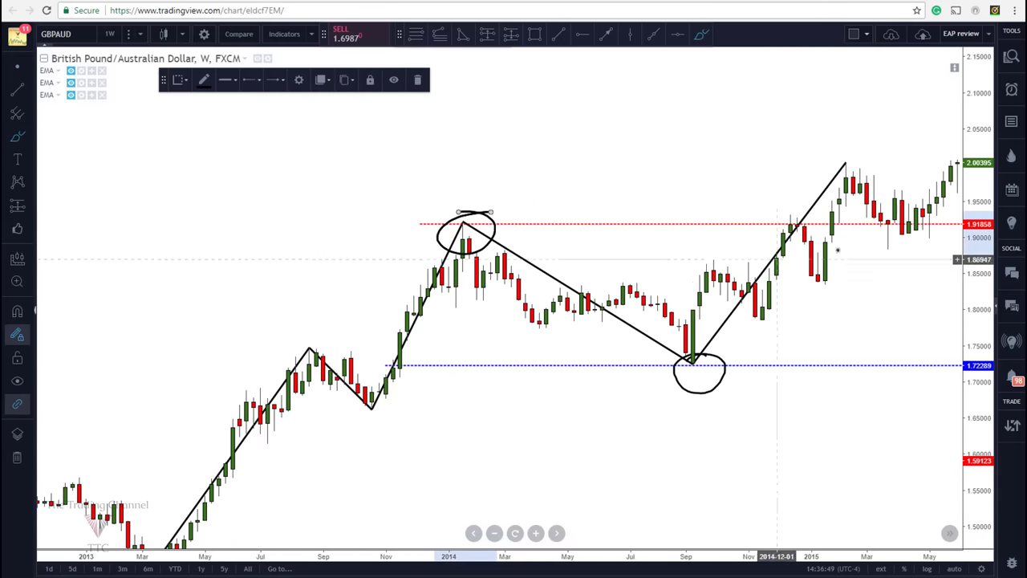
mouse_move(805, 217)
left_mouse_down()
mouse_move(782, 223)
mouse_move(801, 236)
mouse_move(807, 212)
mouse_move(886, 237)
mouse_move(933, 146)
mouse_move(923, 148)
left_mouse_up()
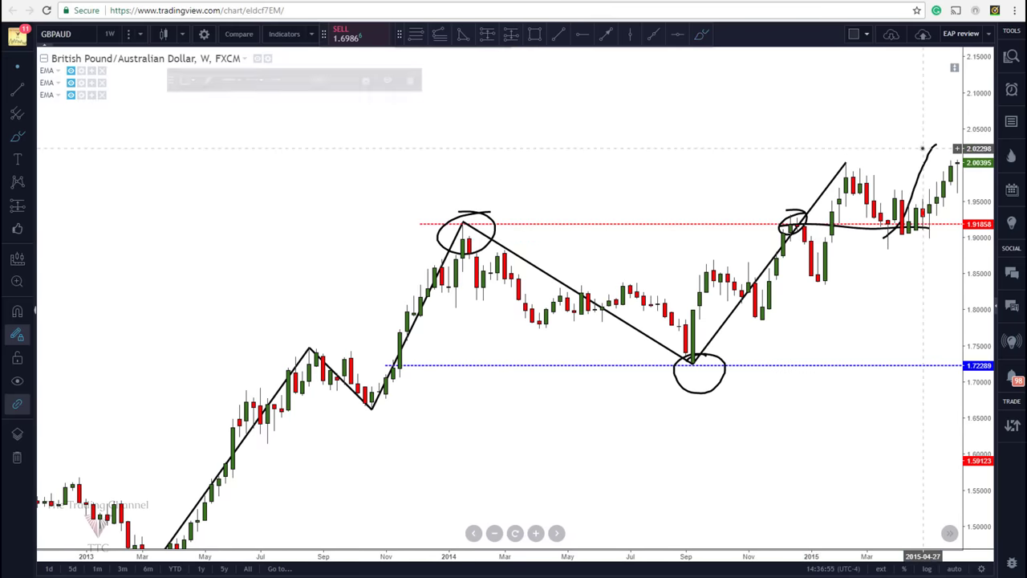
Step: Set the red ray to about 1.924 and draw a green rectangle between the two rays from January to late December 2014
left_click_drag(725, 227, 724, 220)
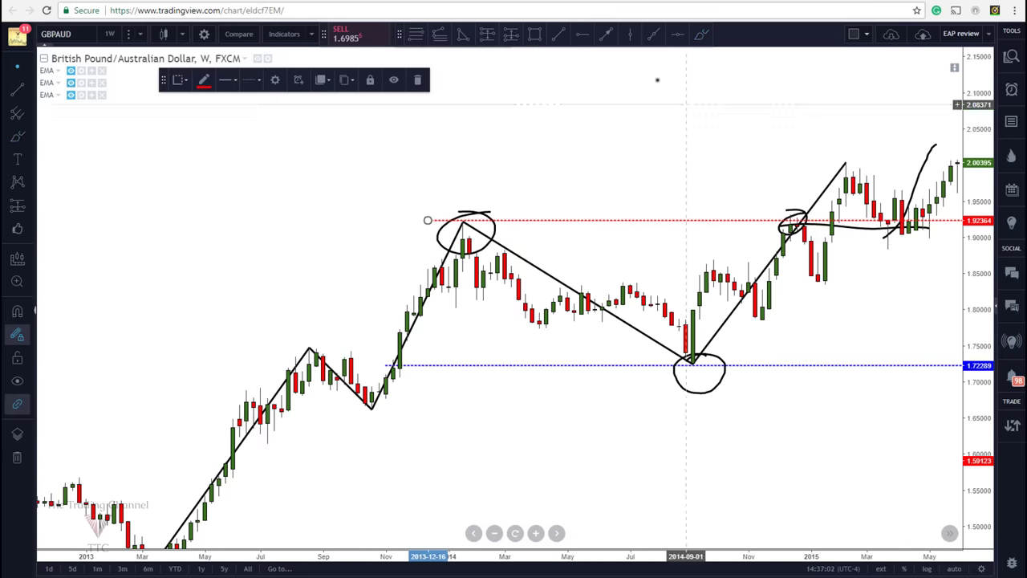
left_click(534, 35)
mouse_move(462, 220)
left_mouse_down()
mouse_move(580, 300)
mouse_move(783, 378)
mouse_move(804, 366)
left_mouse_up()
left_click(800, 390)
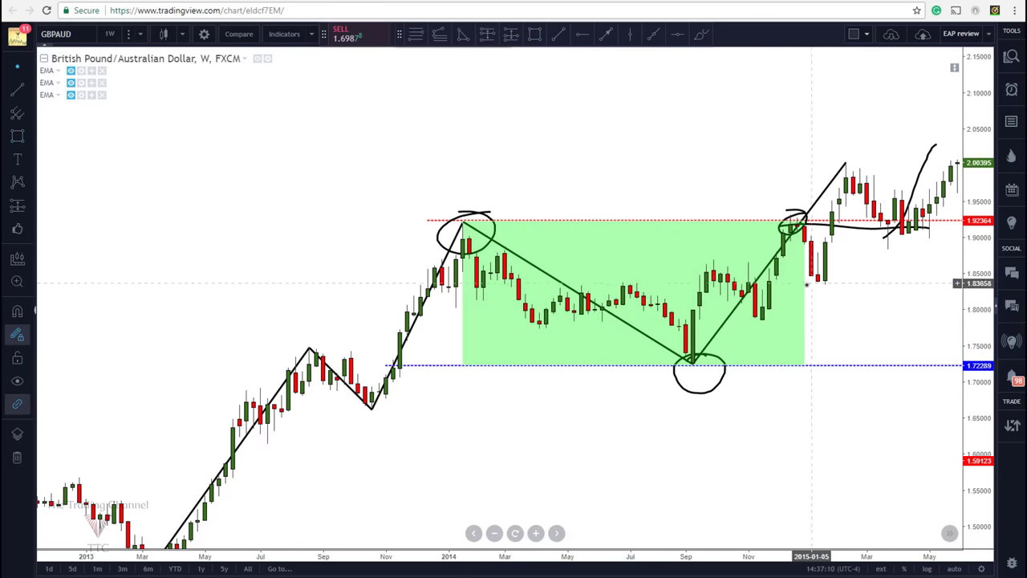
Step: Delete the green rectangle and lower the red ray to about 1.833
left_click(806, 290)
key("Delete")
left_click_drag(731, 222, 724, 319)
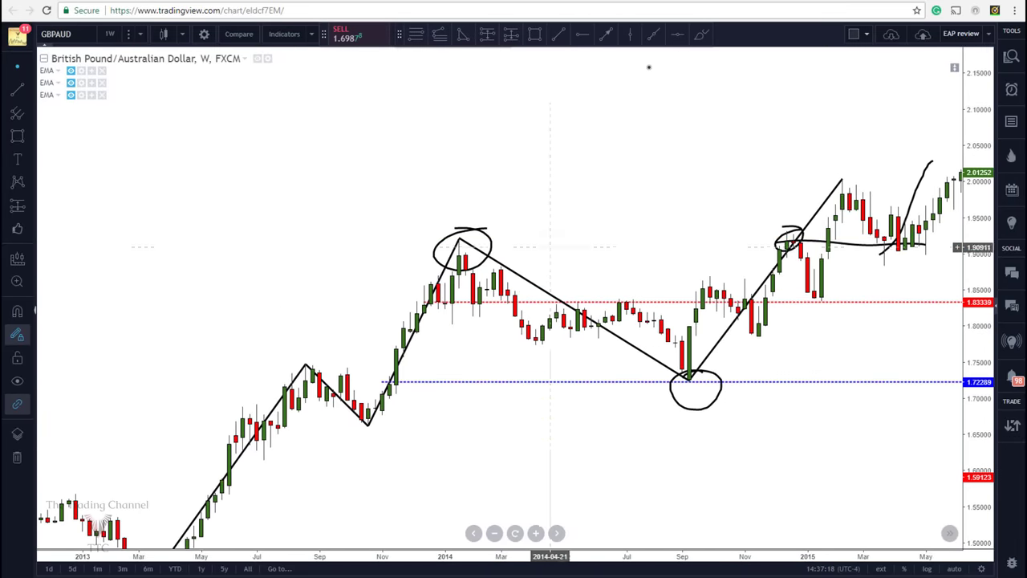
Step: Draw two downward blue arrows above the candles, one at early June 2014 and one at early October 2014
left_click(606, 33)
left_click(591, 238)
left_click(591, 277)
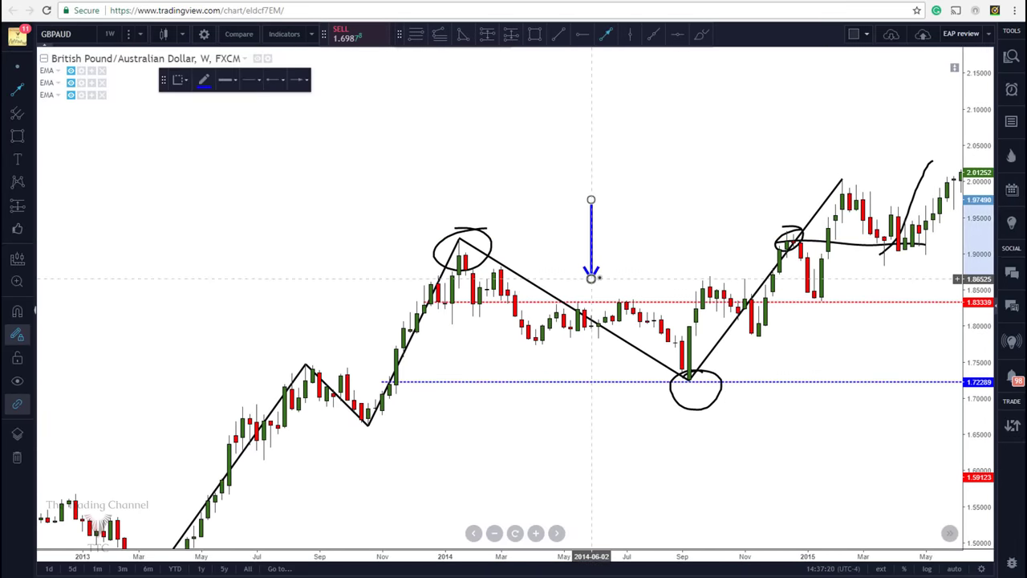
left_click(716, 217)
left_click(717, 275)
left_click(835, 330)
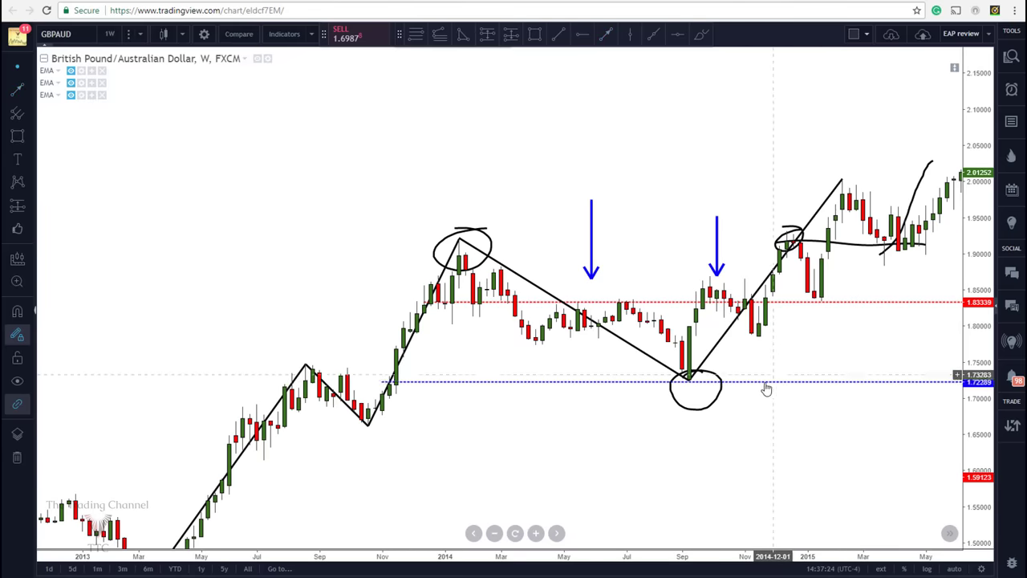
Step: Move the red ray back up to the January 2014 high, about 1.922, and remove both blue arrows
left_click_drag(792, 305, 791, 241)
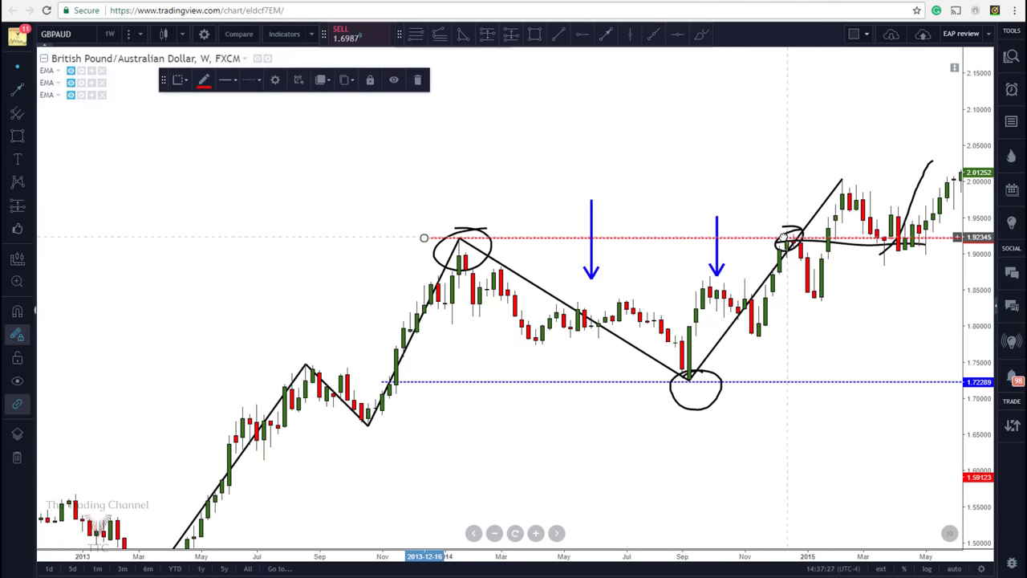
right_click(591, 218)
left_click(618, 410)
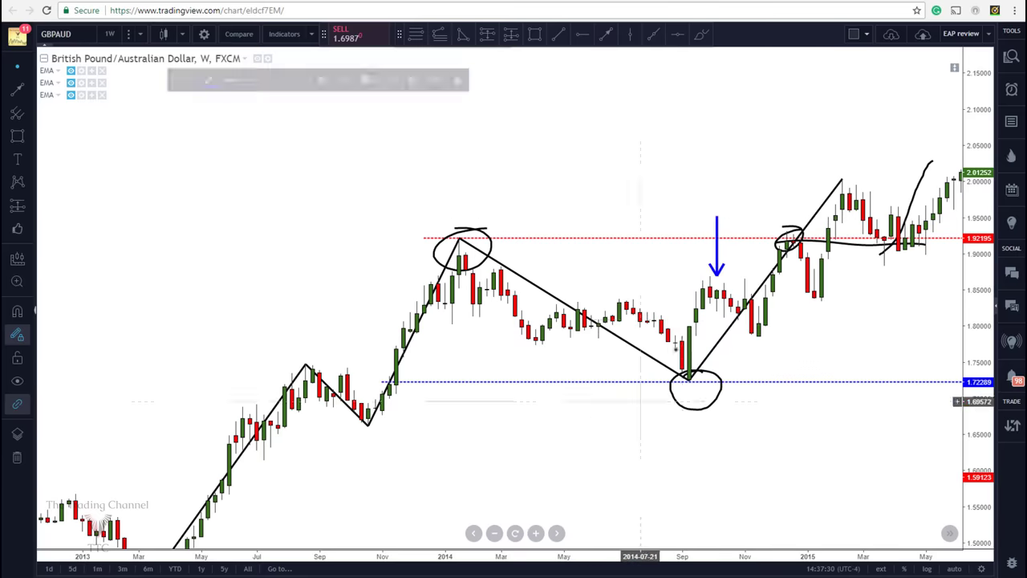
right_click(715, 219)
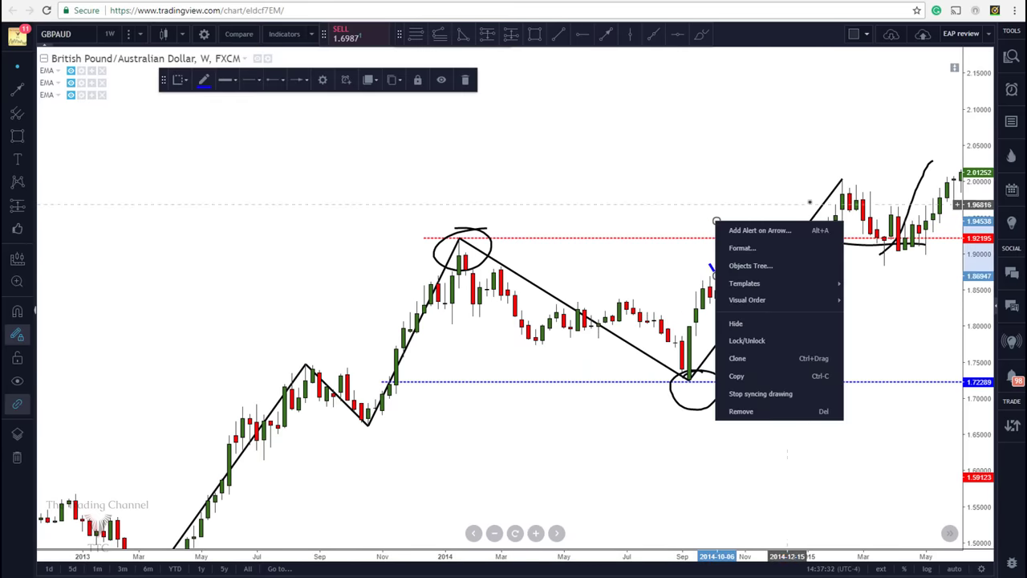
left_click(780, 409)
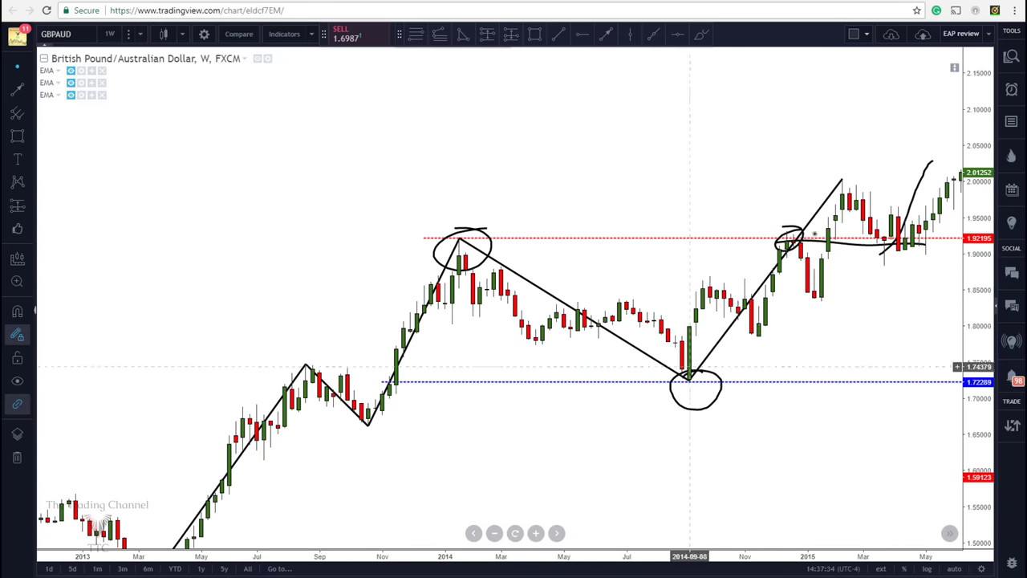
Step: Remove the brush circle and strokes drawn at and after the December 2014 high
right_click(915, 194)
left_click(858, 367)
Step: Draw trend lines from the February 2015 high down to the March 2015 low and up to the August 2015 high, about 2.24
left_click_drag(873, 314, 834, 304)
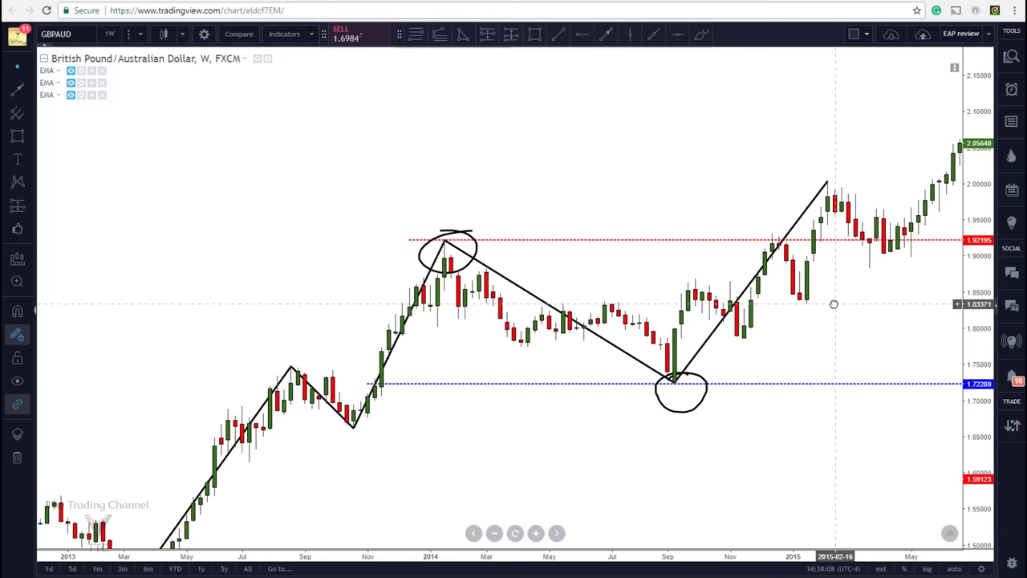
left_click(559, 36)
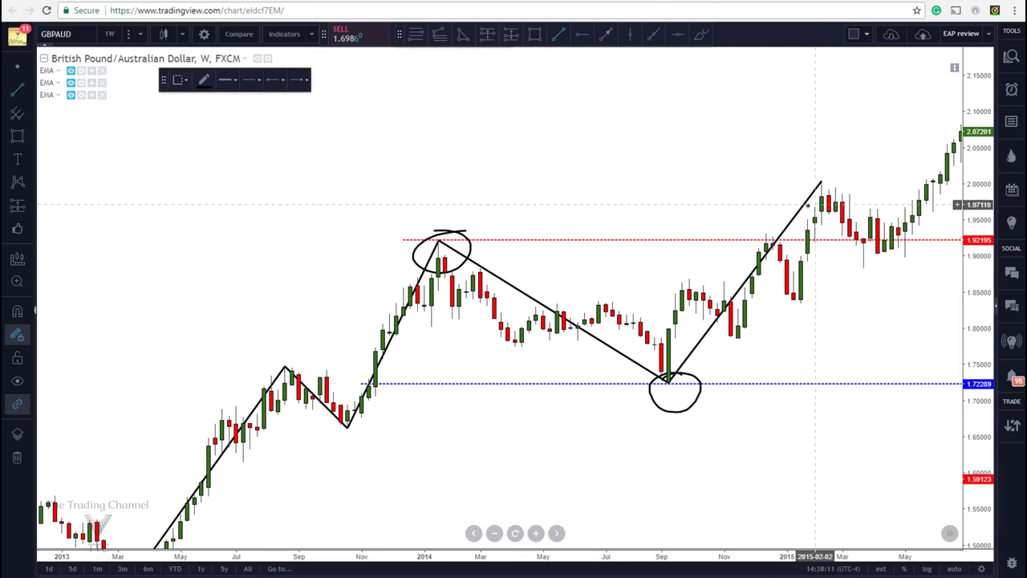
left_click(815, 183)
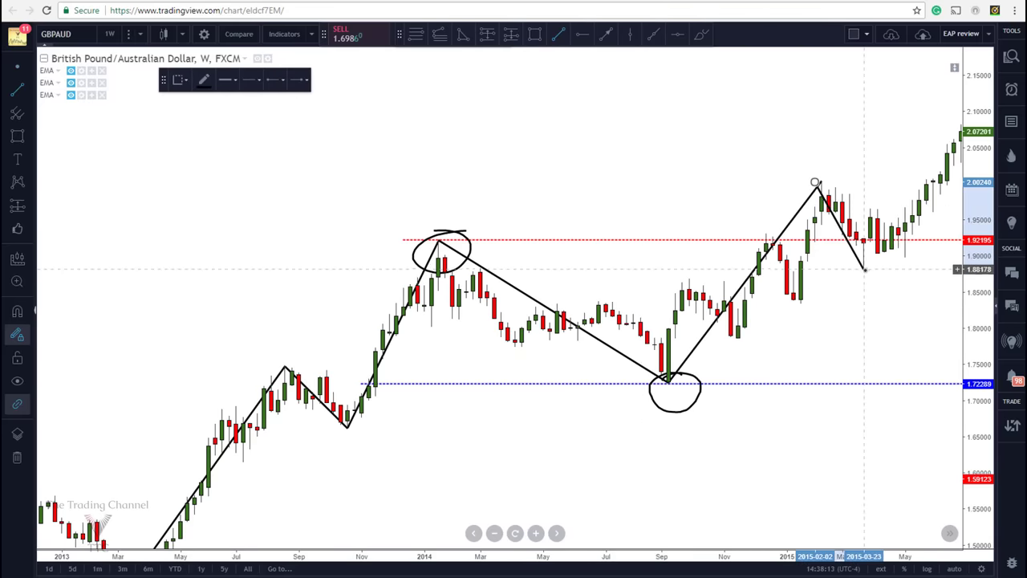
left_click(863, 270)
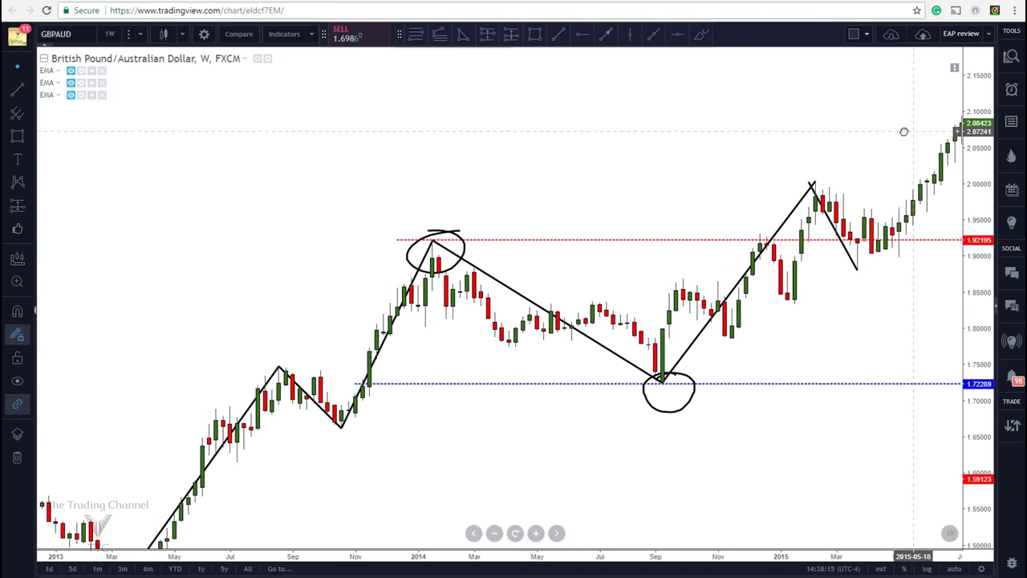
left_click_drag(915, 126, 812, 203)
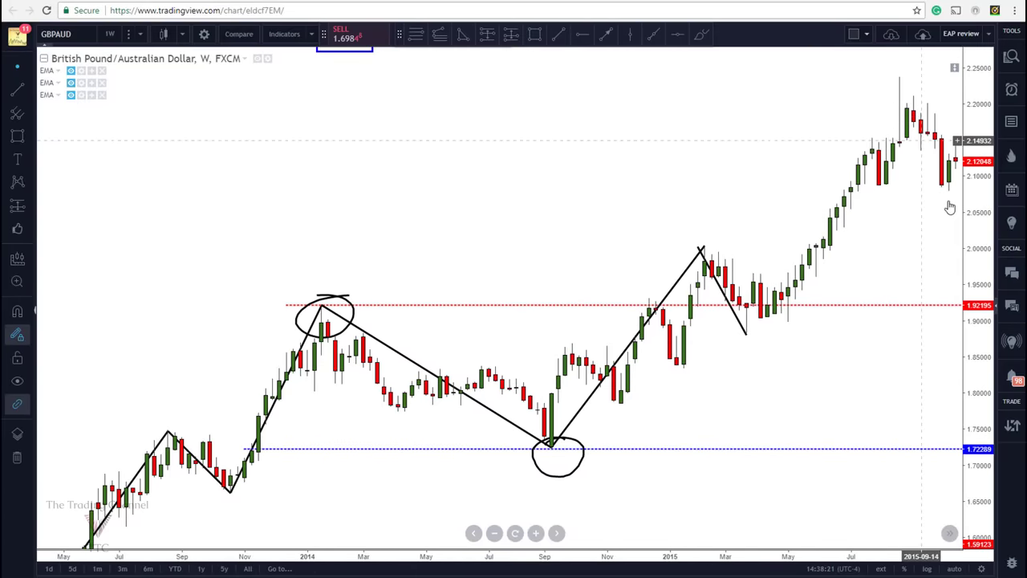
left_click(558, 33)
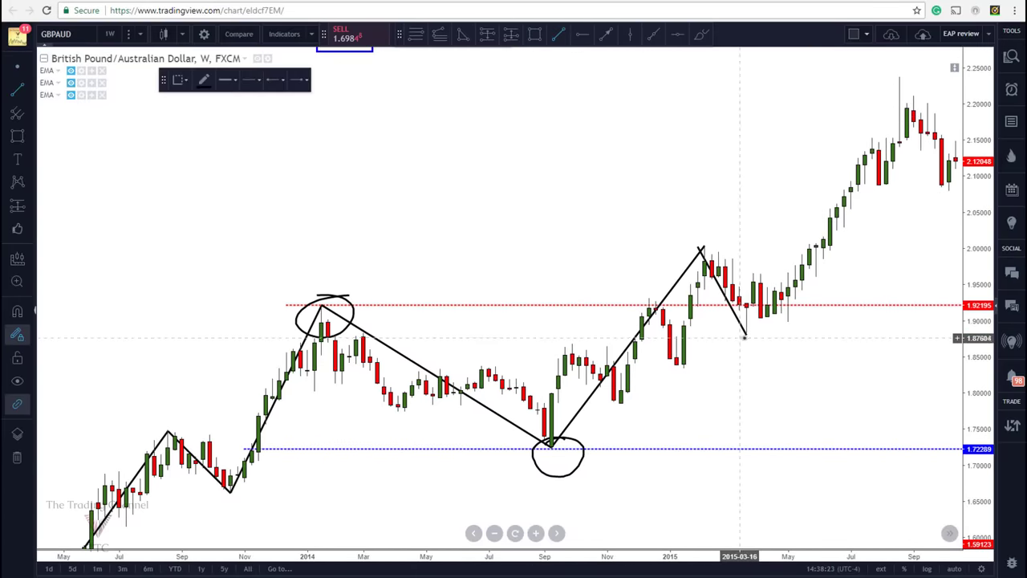
left_click_drag(747, 334, 898, 76)
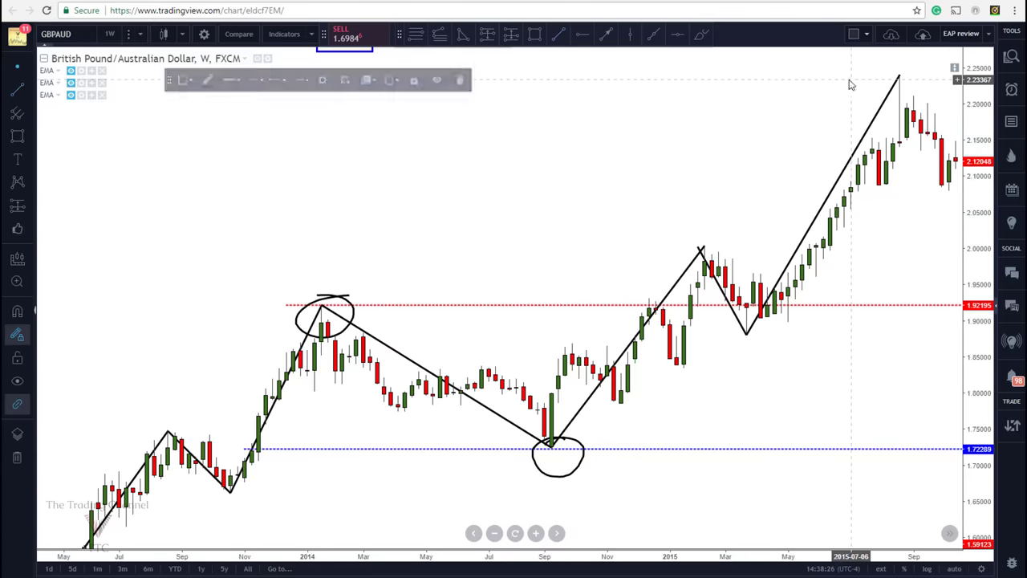
Step: Move the red ray up to the August 2015 high, about 2.241, and the blue ray up to the March 2015 low, about 1.881
left_click_drag(903, 306, 930, 74)
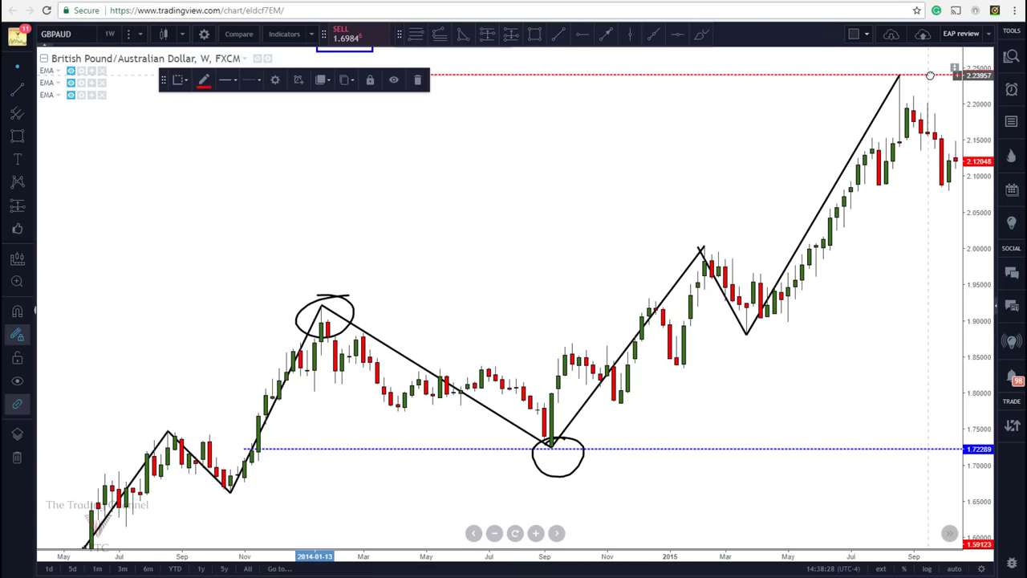
left_click_drag(814, 453, 856, 334)
left_click(834, 394)
left_click_drag(834, 393, 682, 385)
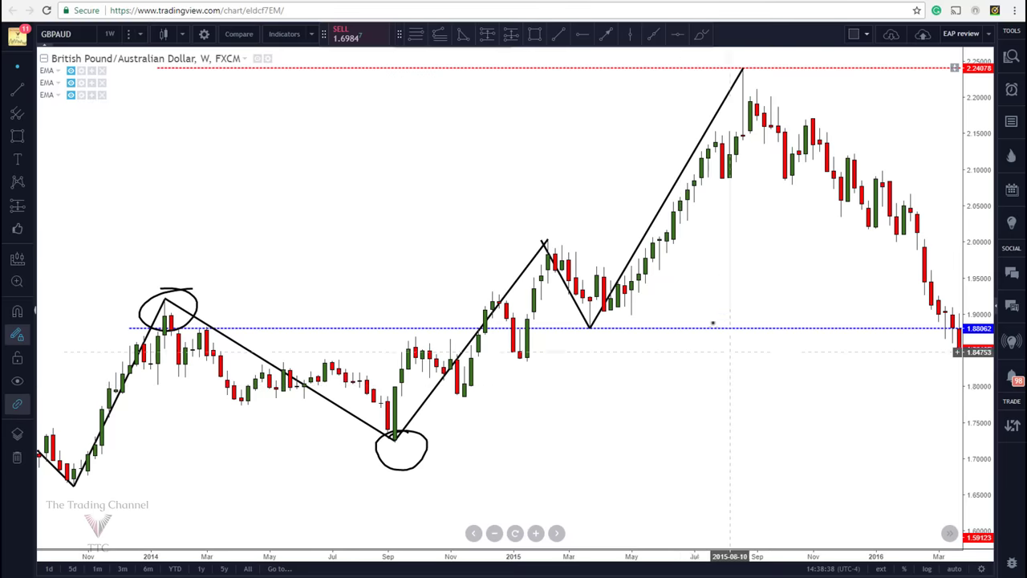
Step: Mark the early 2016 drop through the blue ray with a curved brush stroke, and undo the stroke
left_click(700, 34)
mouse_move(937, 251)
left_mouse_down()
mouse_move(907, 321)
mouse_move(957, 391)
left_mouse_up()
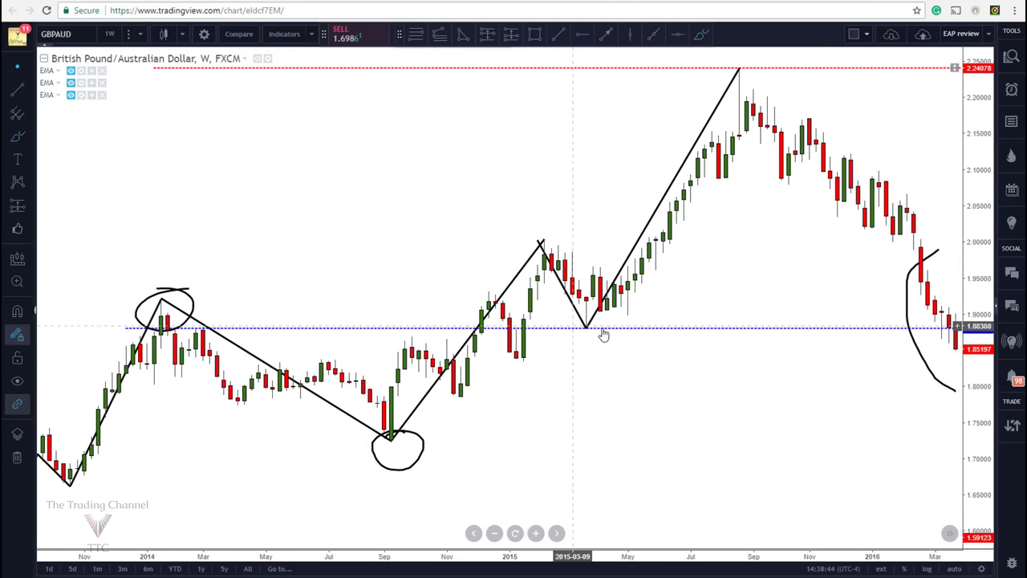
key("ctrl+z")
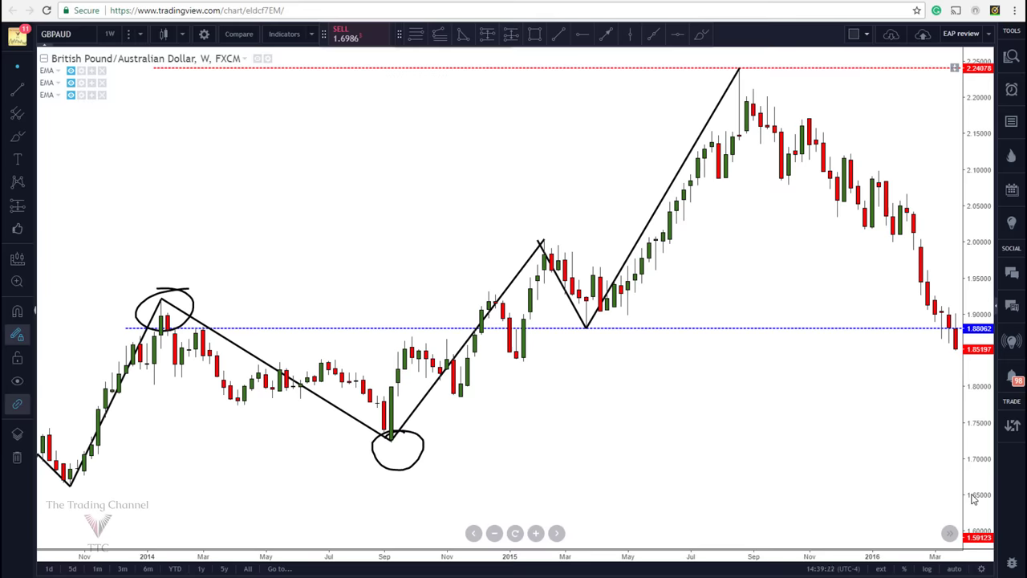
Step: Circle the August 2015 swing high with the brush
left_click(701, 34)
mouse_move(722, 53)
left_mouse_down()
mouse_move(762, 57)
mouse_move(726, 89)
mouse_move(732, 51)
left_mouse_up()
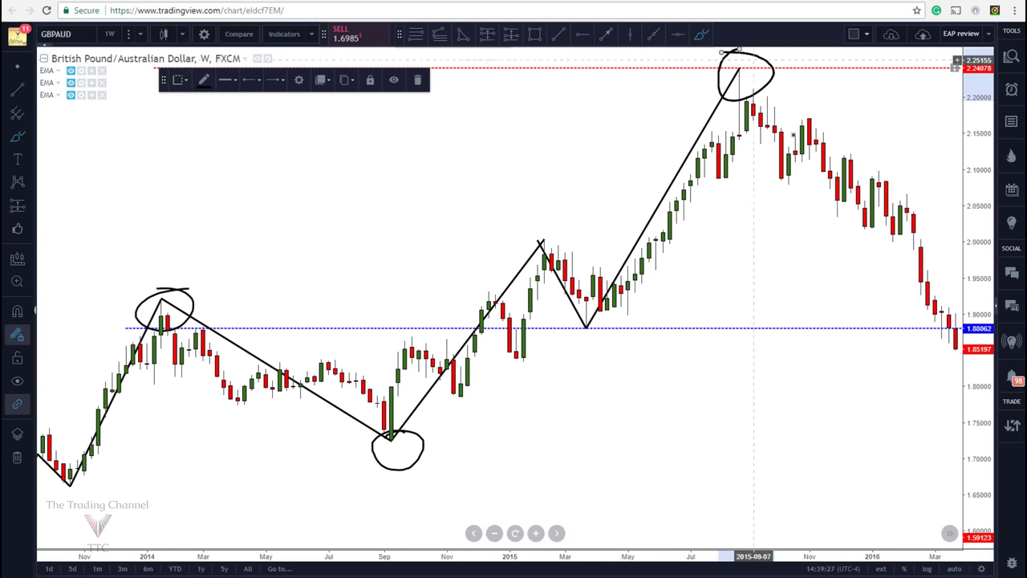
left_click(814, 228)
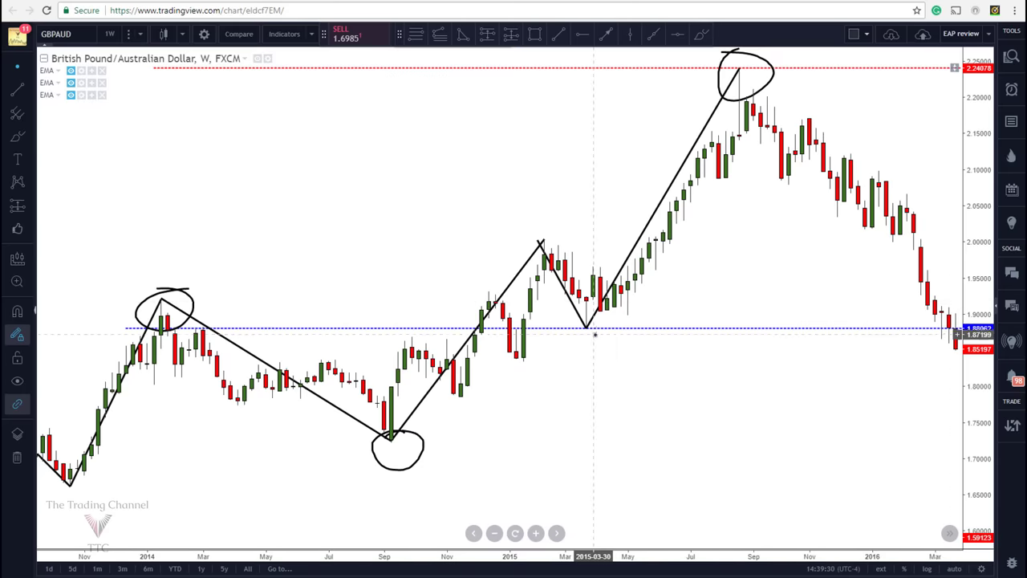
Step: Lower the blue ray to the April 2016 low, about 1.832, and move the August 2015 brush circle onto that low
left_click_drag(947, 357, 890, 358)
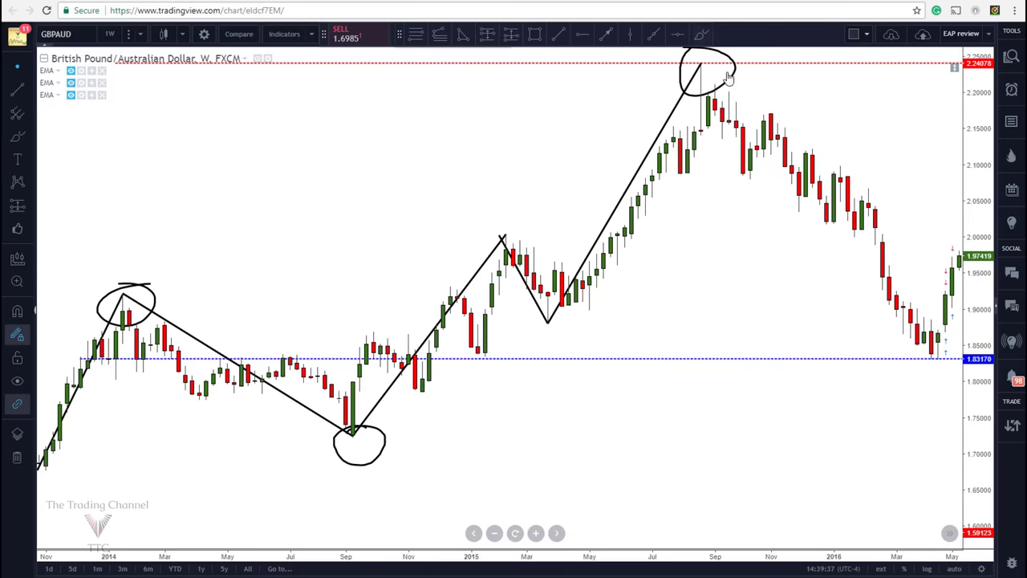
left_click_drag(730, 83, 924, 353)
left_click_drag(850, 276, 824, 271)
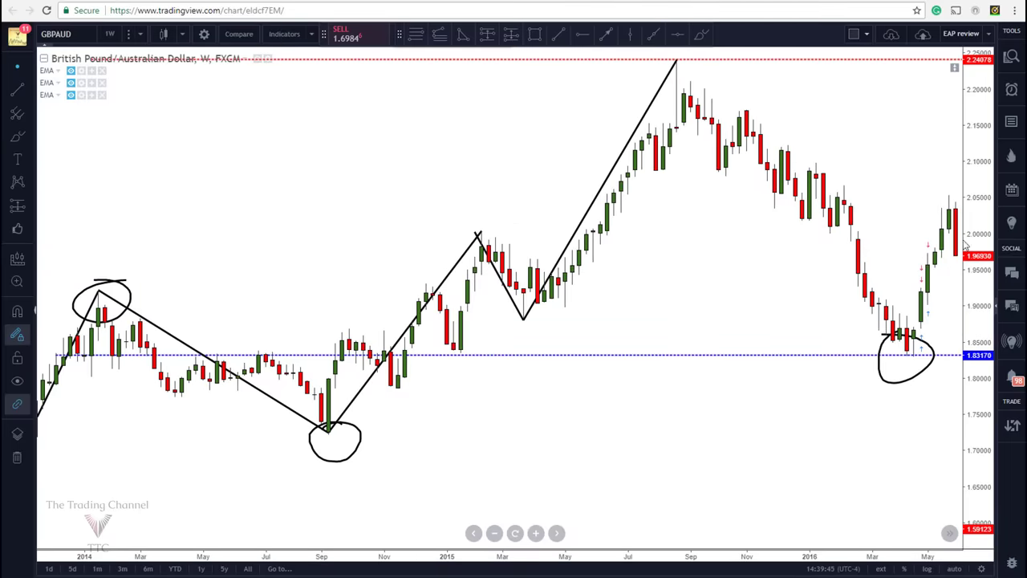
Step: Draw connected trend lines from the August 2015 high to the April 2016 low, the May 2016 high and the July 2016 low
left_click_drag(892, 260, 843, 250)
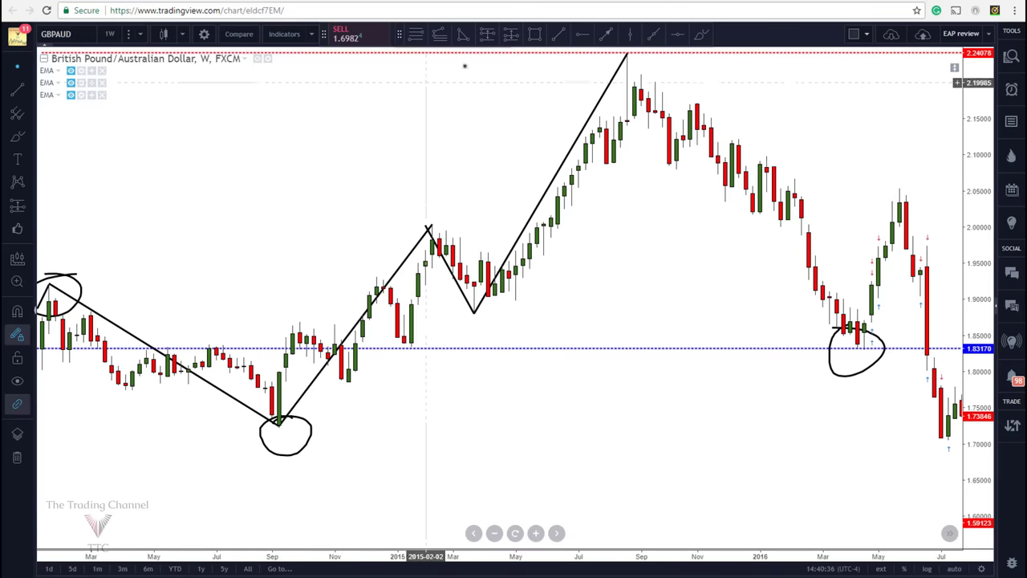
left_click(558, 34)
left_click(627, 53)
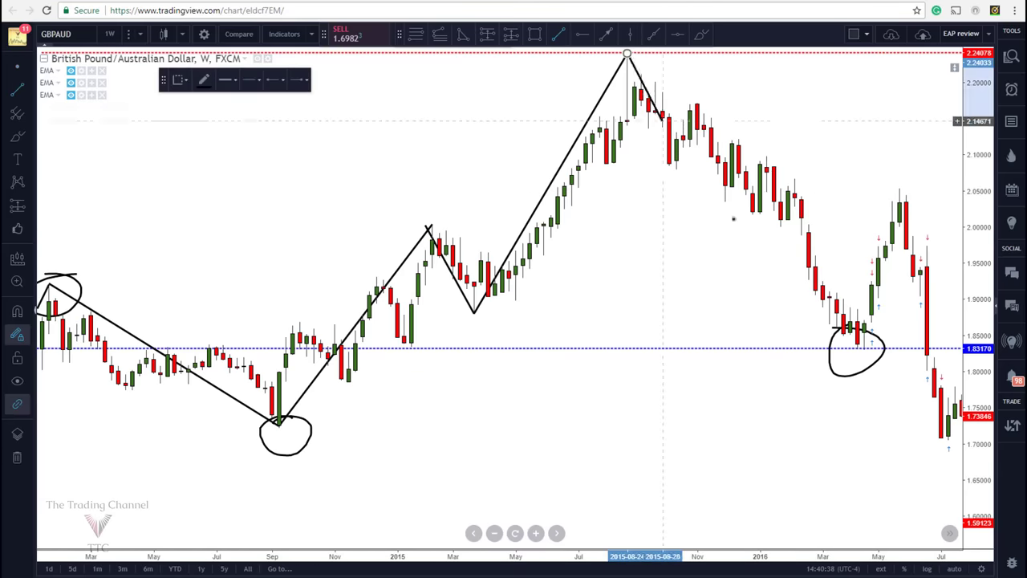
left_click(857, 349)
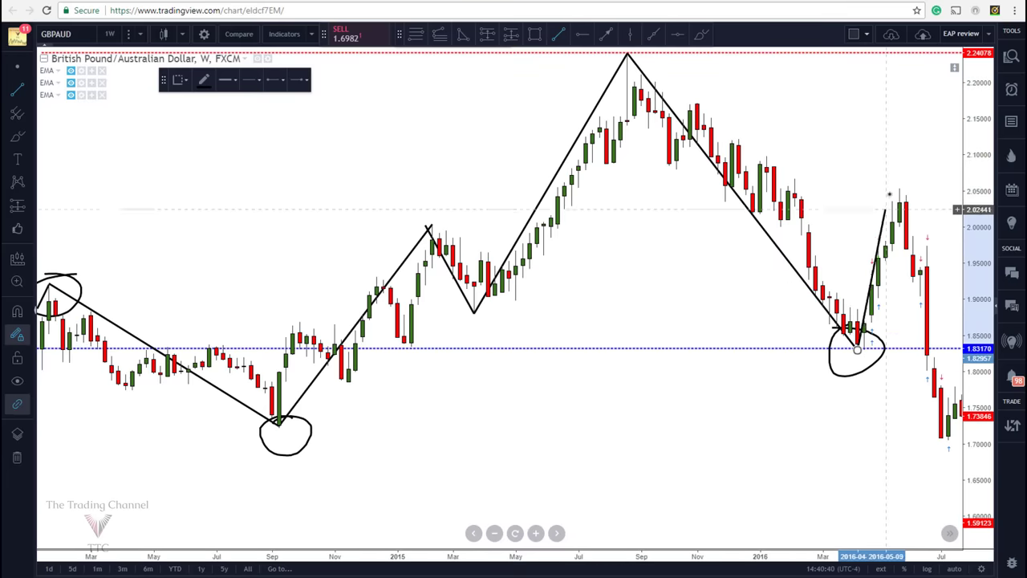
left_click(900, 190)
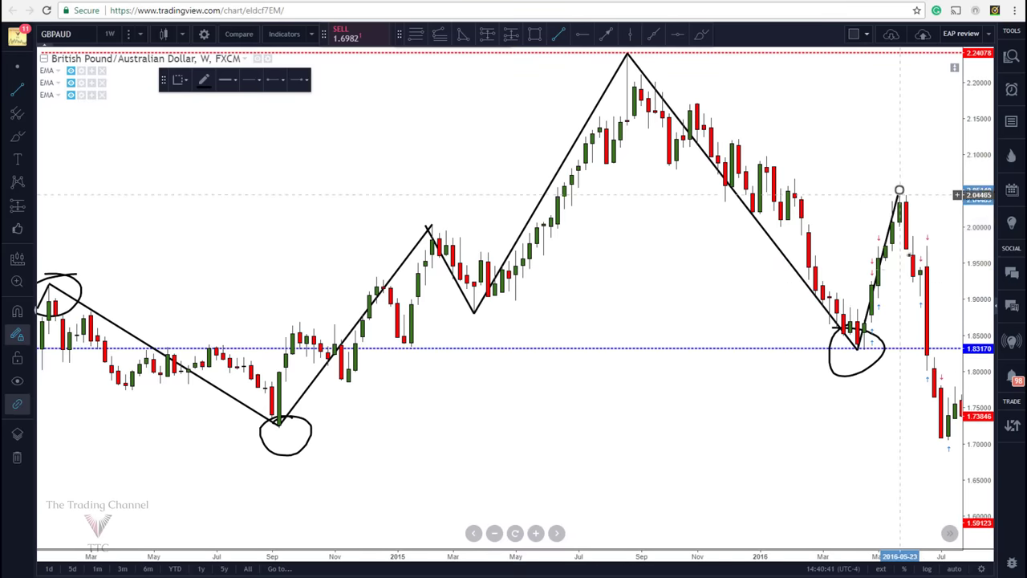
left_click(949, 444)
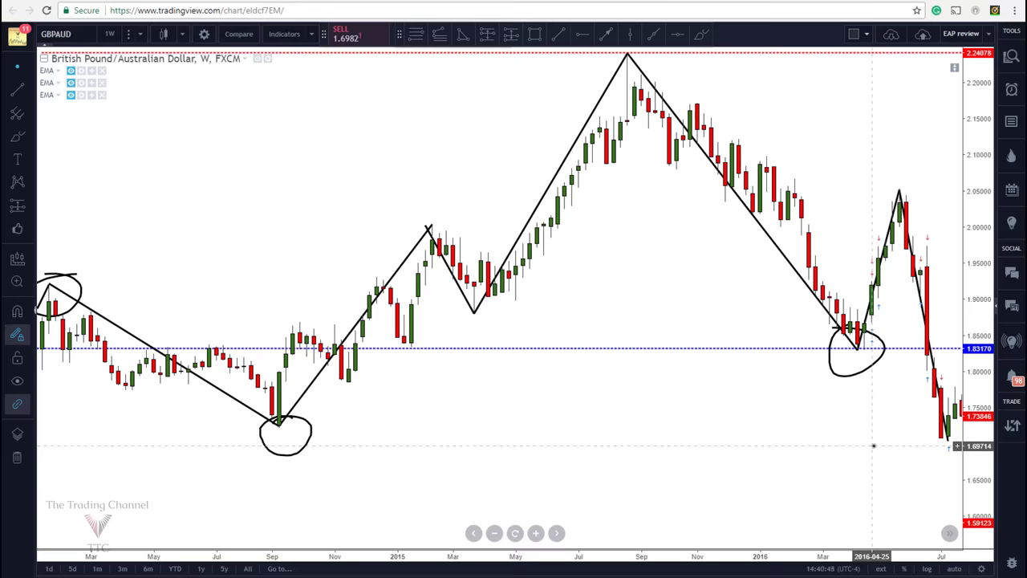
Step: Continue the trend lines from the July 2016 low through the mid-July high, August low and September high to the October 2016 low, about 1.58
left_click_drag(885, 442, 773, 403)
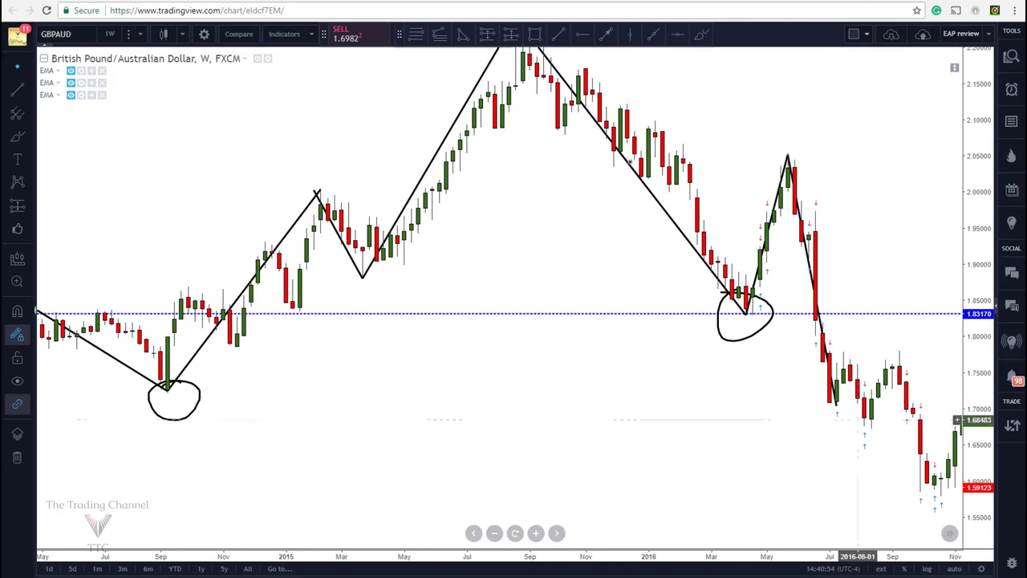
left_click(547, 35)
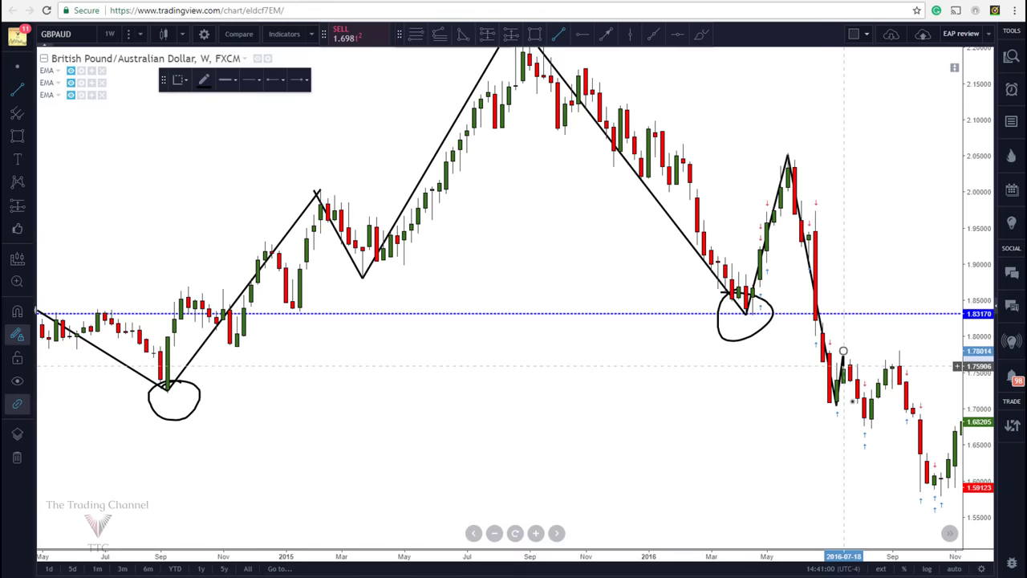
left_click(843, 366)
left_click(864, 430)
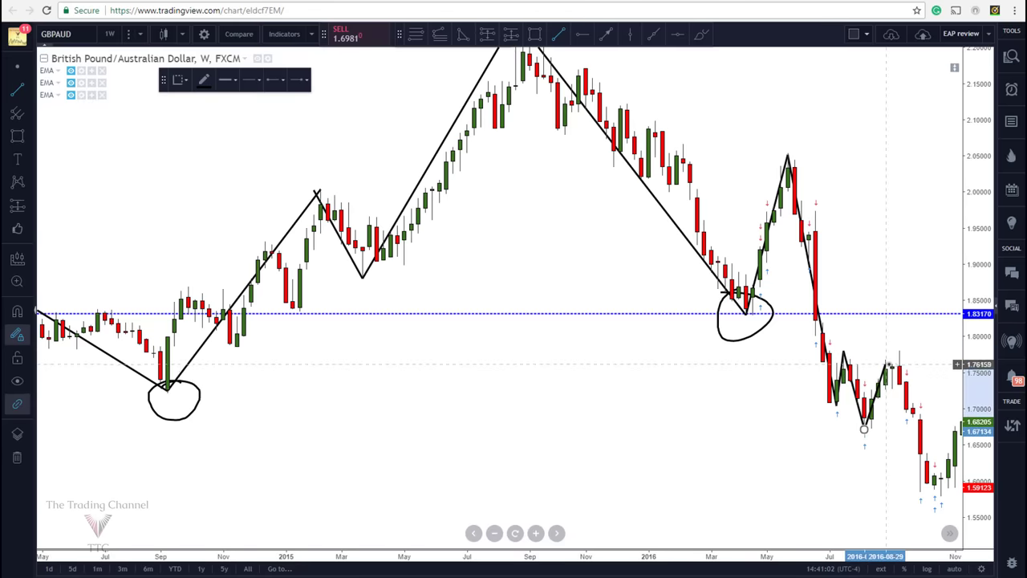
left_click(900, 351)
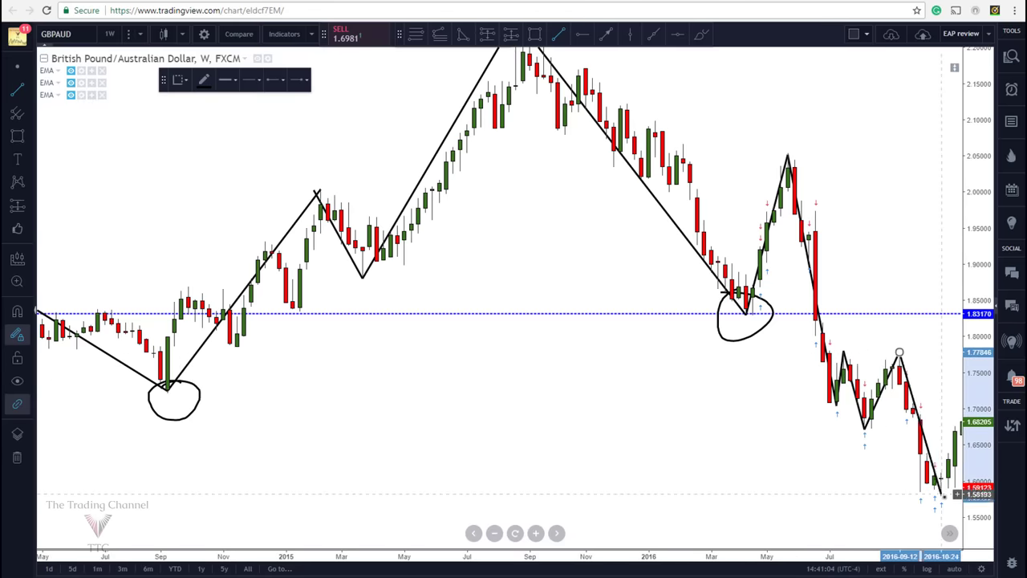
double_click(940, 497)
Step: Delete the blue ray and place a red horizontal ray along the July and September 2016 highs, about 1.779
left_click_drag(892, 478, 847, 467)
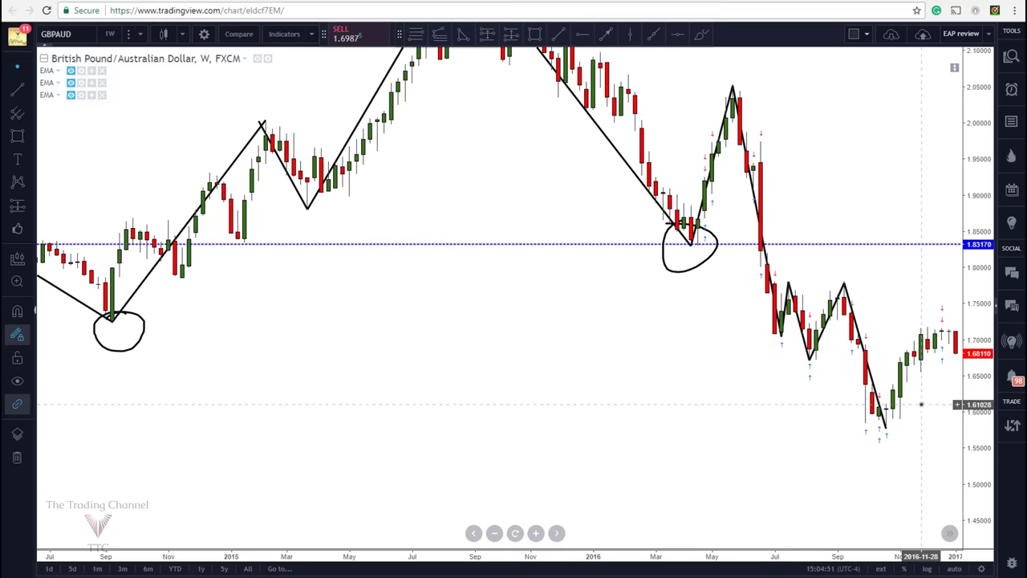
left_click_drag(922, 406, 855, 416)
scroll(912, 404, "right", 2)
scroll(918, 414, "right", 2)
scroll(947, 406, "right", 1)
scroll(915, 436, "right", 1)
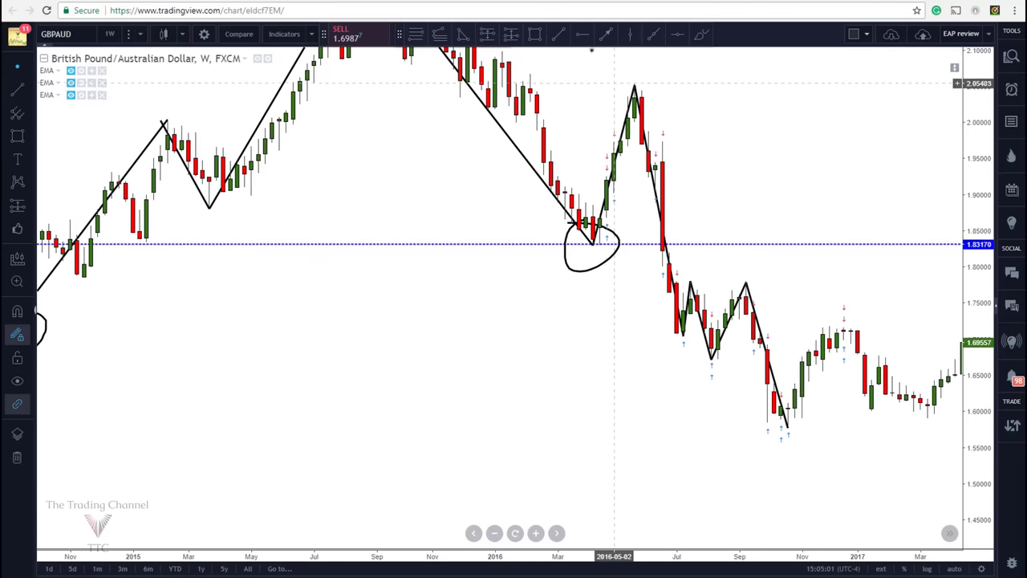
right_click(759, 243)
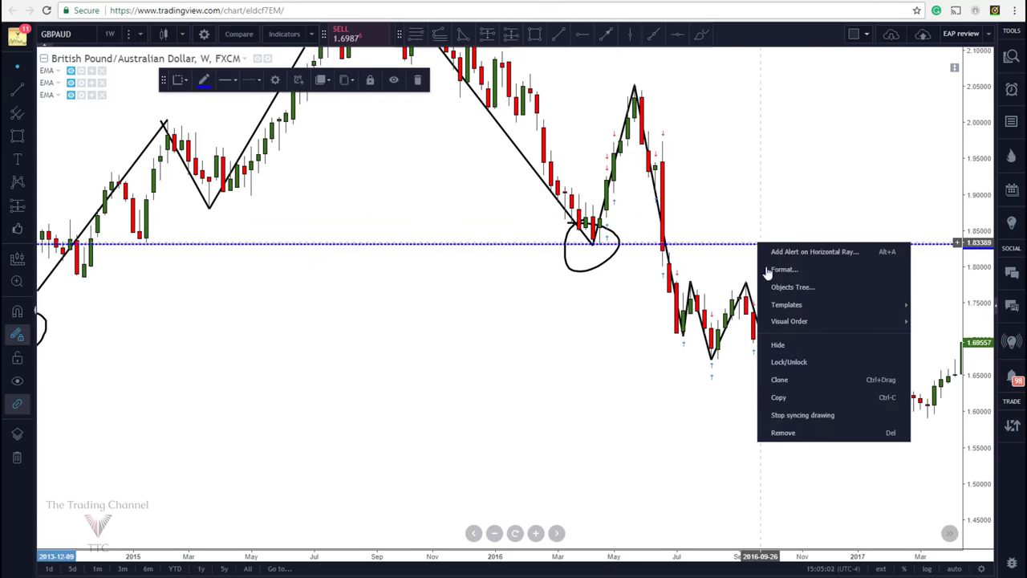
left_click(785, 432)
left_click(579, 36)
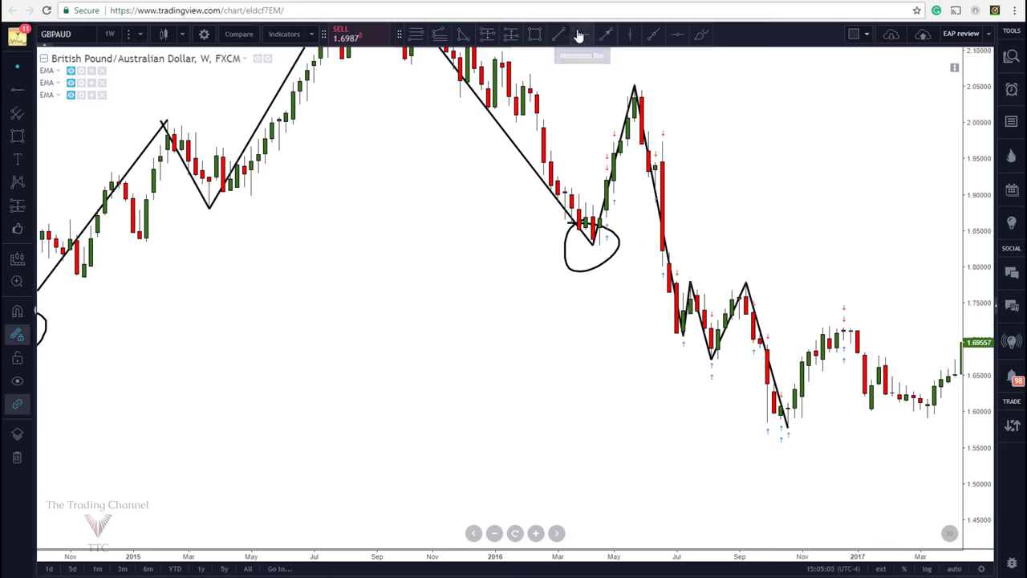
left_click(670, 280)
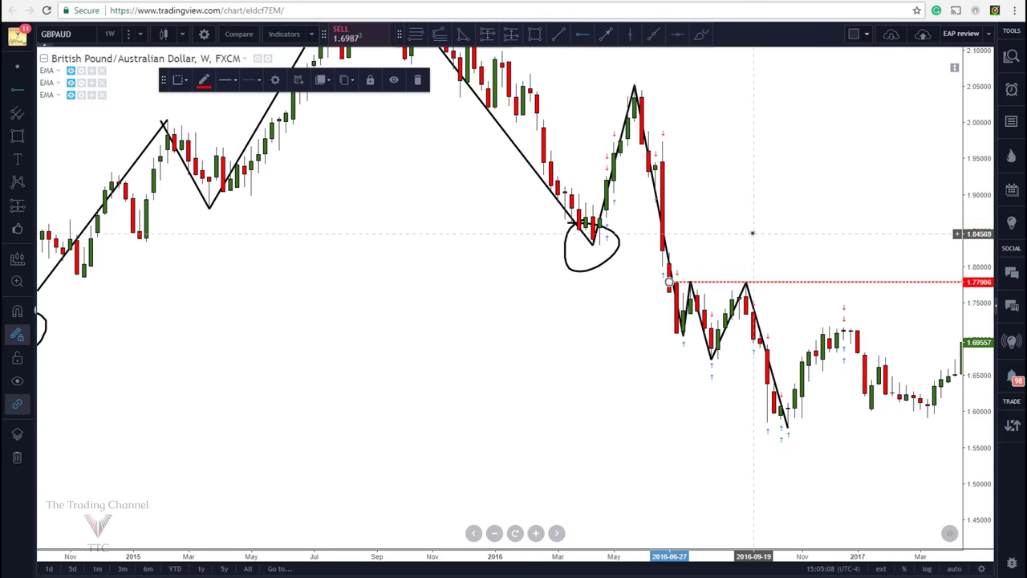
Step: Circle the September 2016 high at the red ray with the brush
left_click(700, 35)
mouse_move(727, 272)
left_mouse_down()
mouse_move(761, 282)
mouse_move(718, 268)
mouse_move(741, 267)
left_mouse_up()
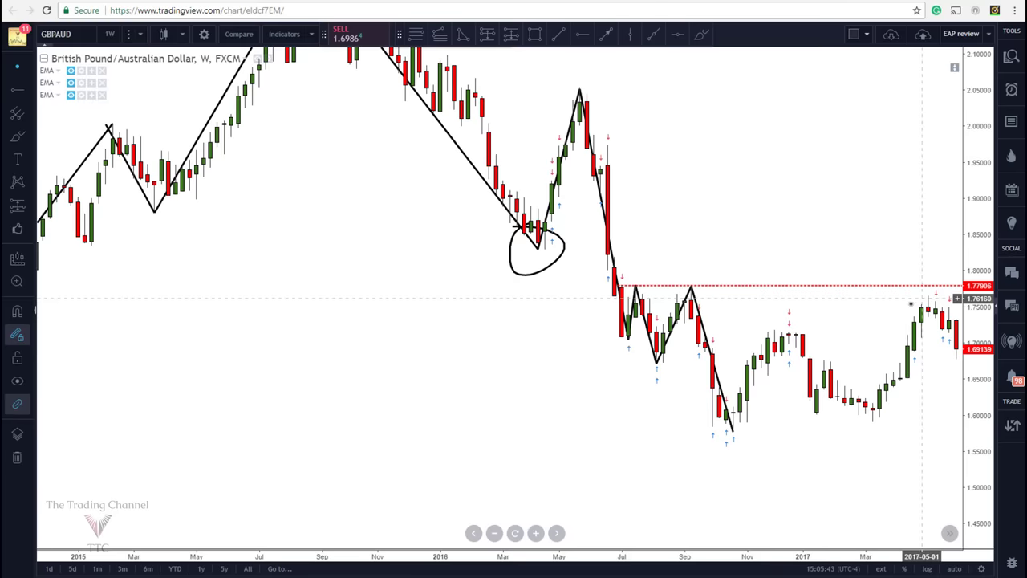
Step: Place a second red horizontal ray along the October 2016 and March 2017 lows, about 1.594, and lower the upper ray to about 1.765
left_click_drag(902, 303, 816, 314)
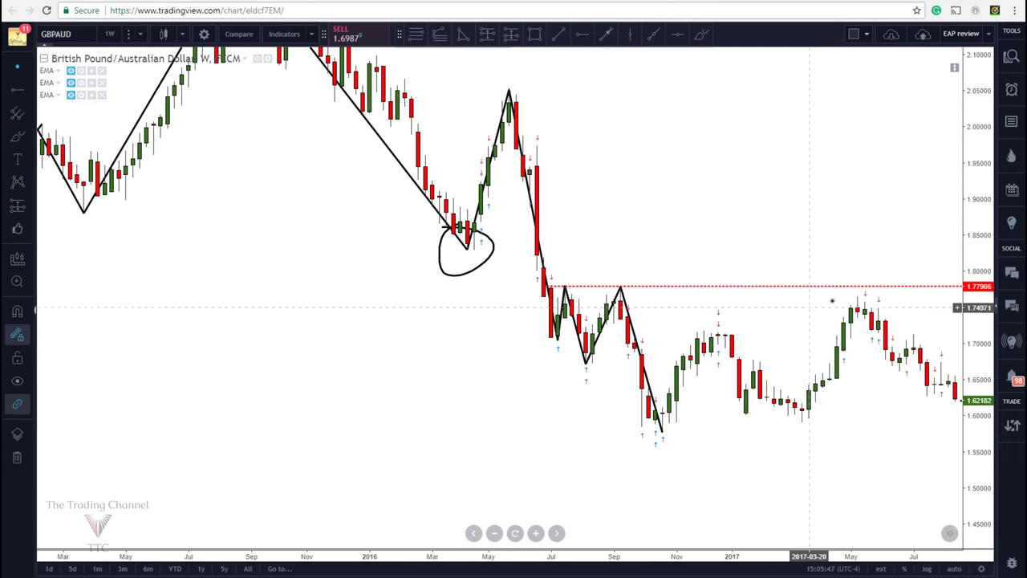
left_click_drag(918, 380, 822, 361)
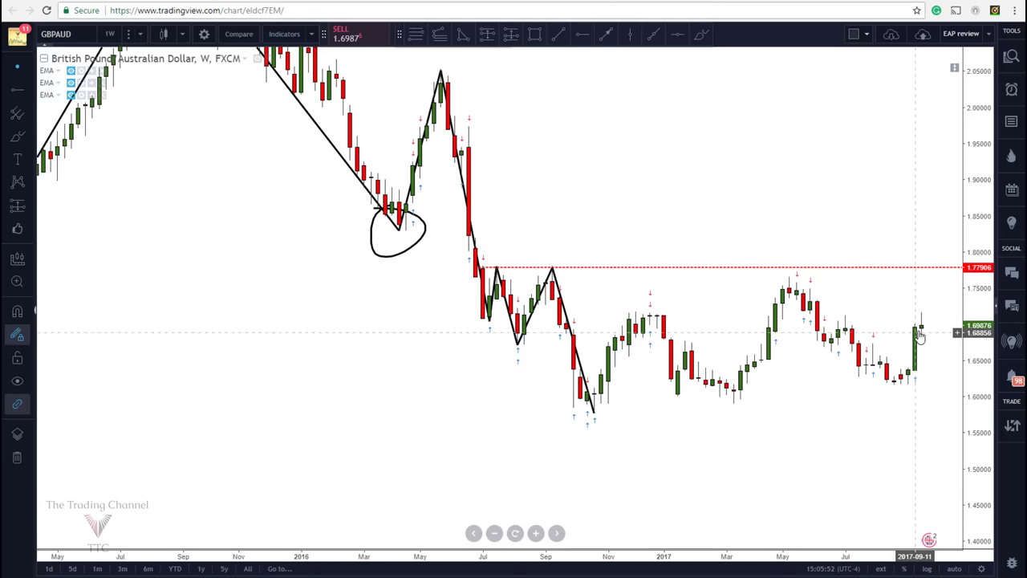
left_click(556, 37)
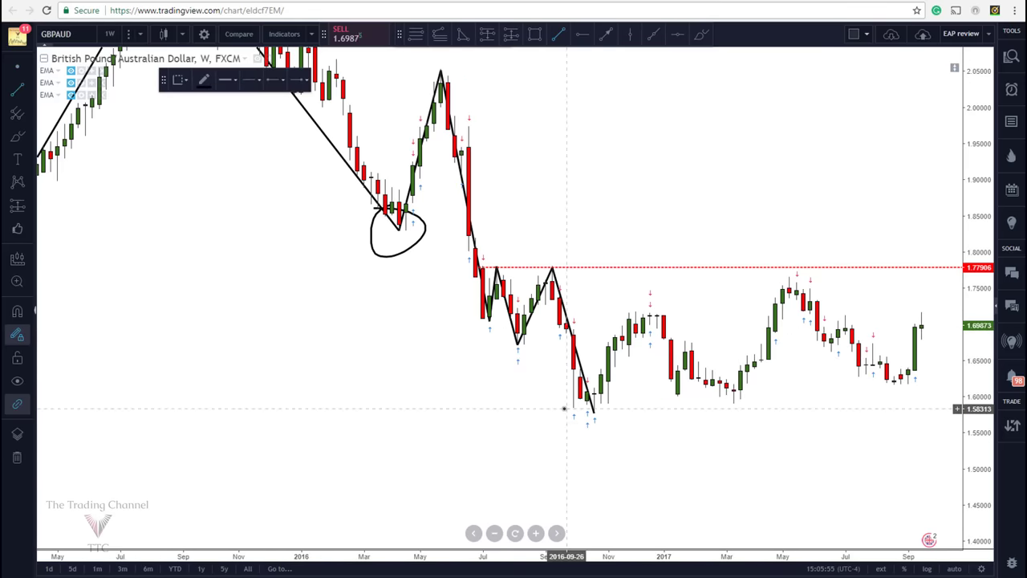
left_click(447, 399)
left_click_drag(677, 275, 661, 280)
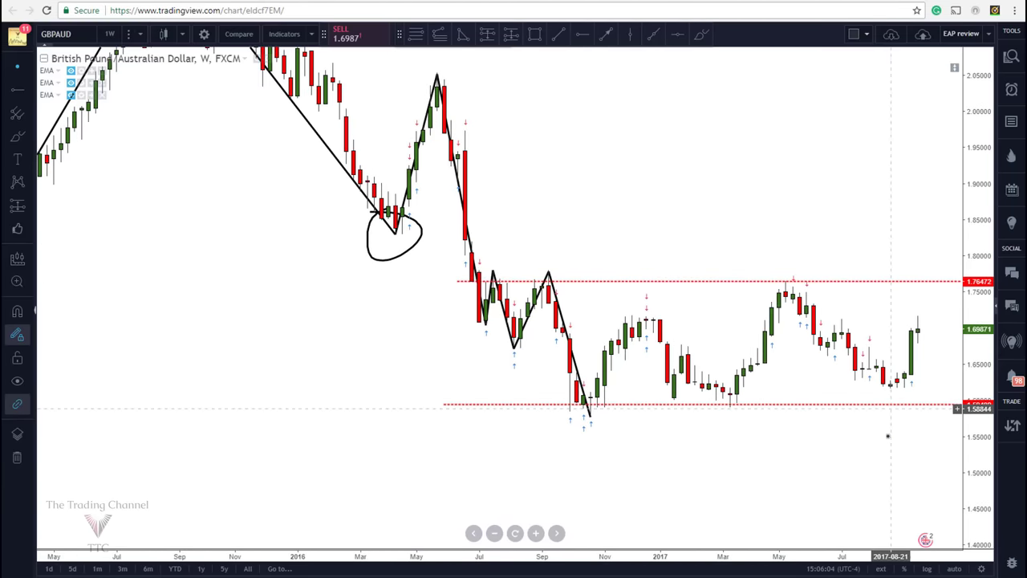
scroll(875, 431, "down", 4)
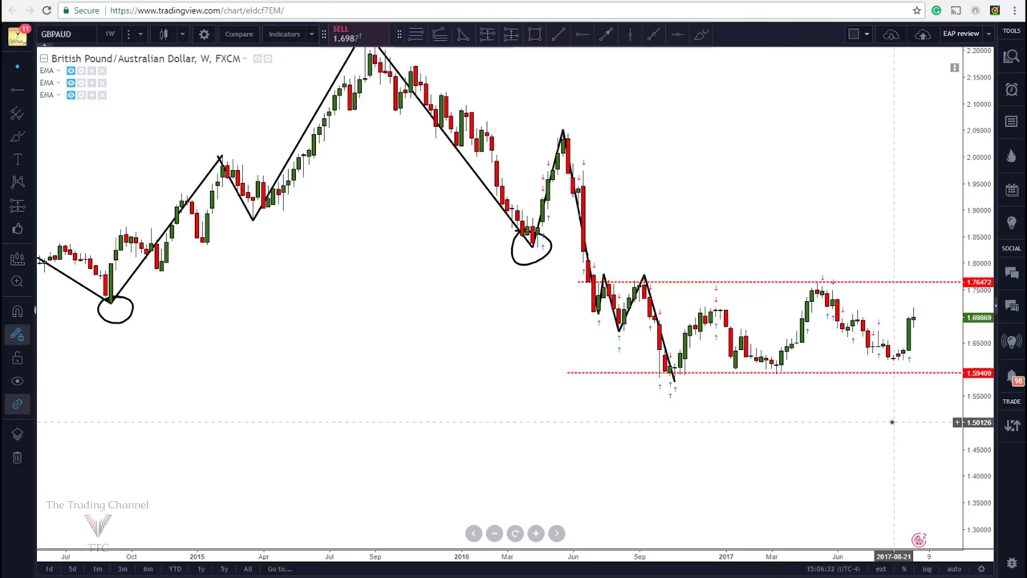
Step: Draw trend lines projecting a break below the range from the latest candle down to about 1.364, with a pullback to about 1.506
left_click_drag(892, 422, 855, 405)
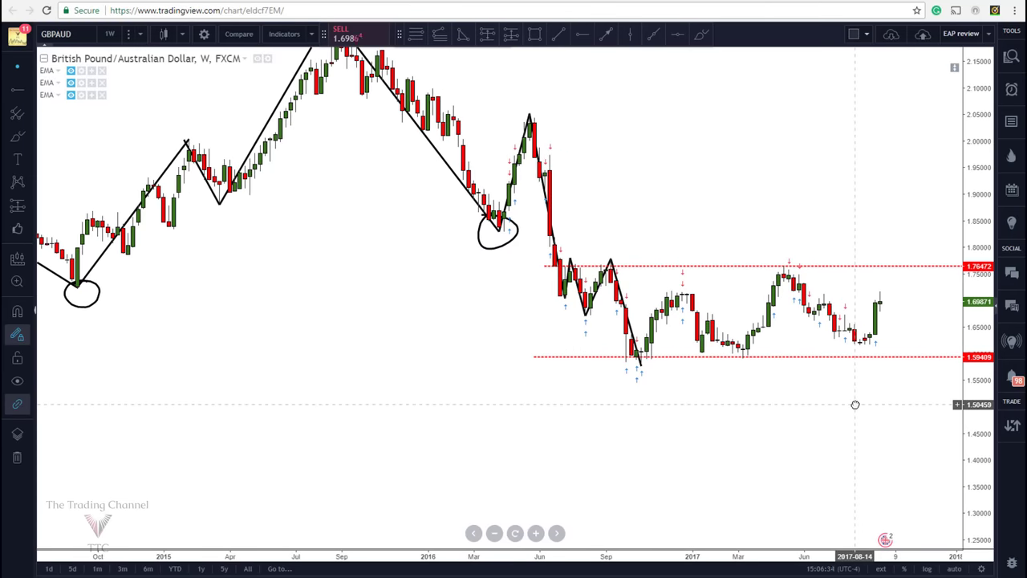
left_click(559, 36)
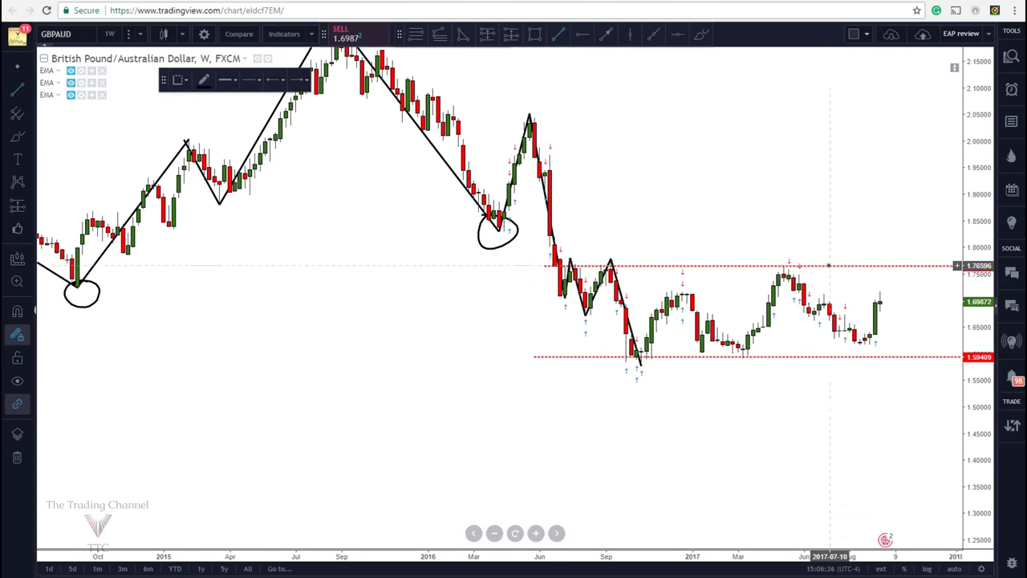
left_click(915, 480)
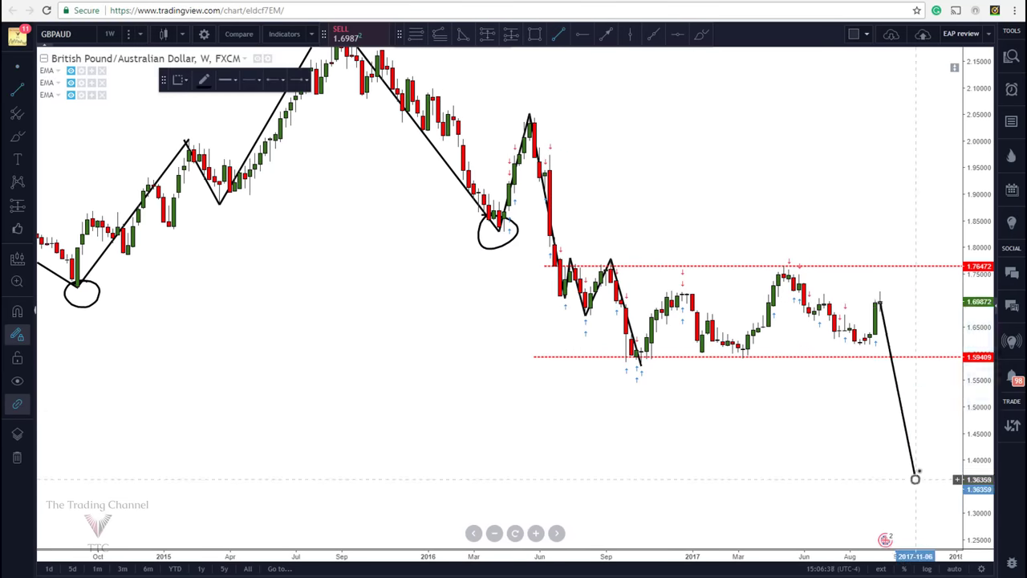
left_click(931, 406)
key("Escape")
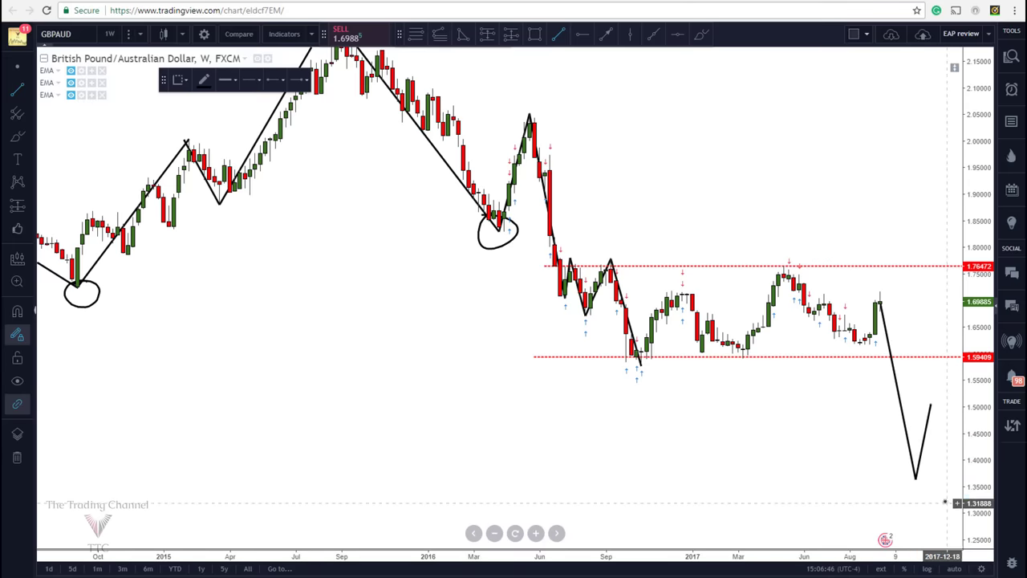
Step: Delete the two trend lines projecting the downside break and pullback
right_click(925, 447)
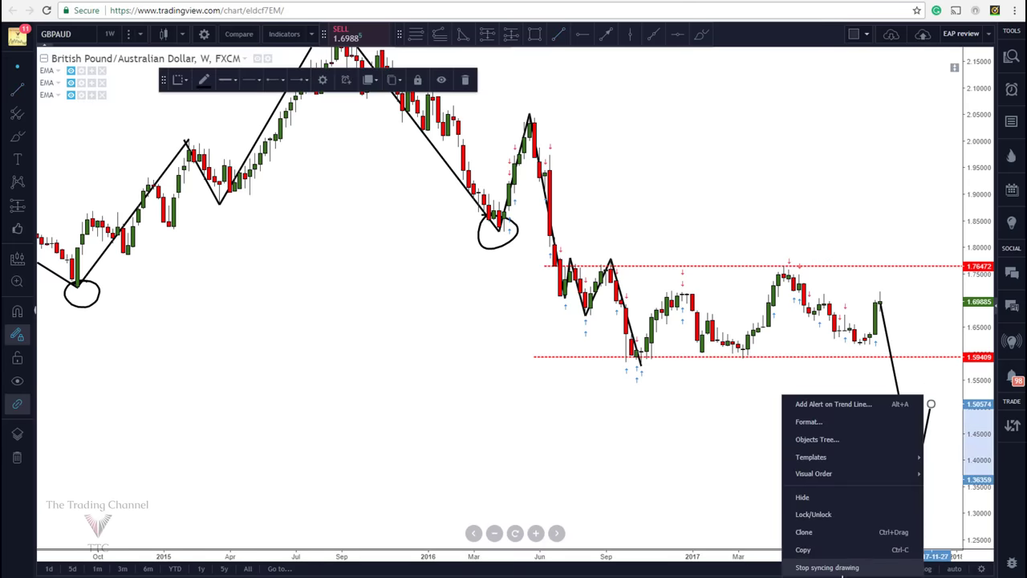
left_click(850, 564)
right_click(902, 417)
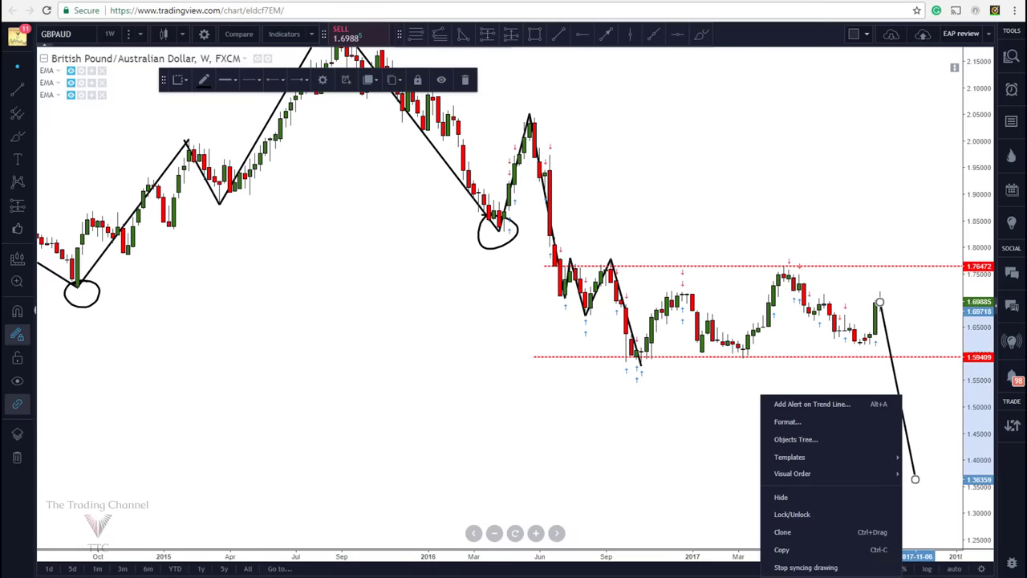
left_click(802, 561)
Step: Draw trend lines projecting an upside break from the latest candle to about 1.828, a pullback to about 1.766 and a rise to about 1.922
left_click(559, 34)
left_click(880, 303)
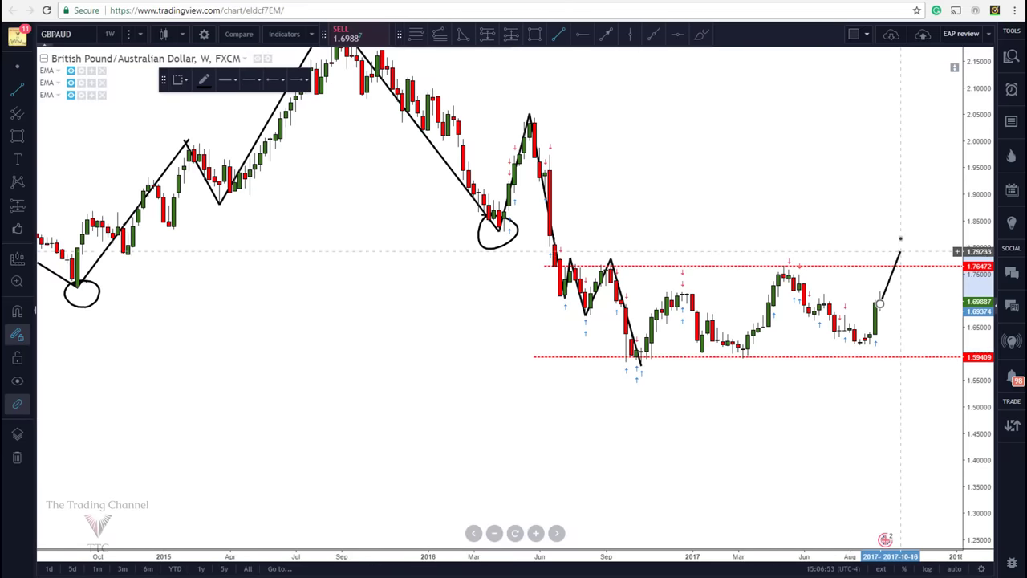
left_click(899, 233)
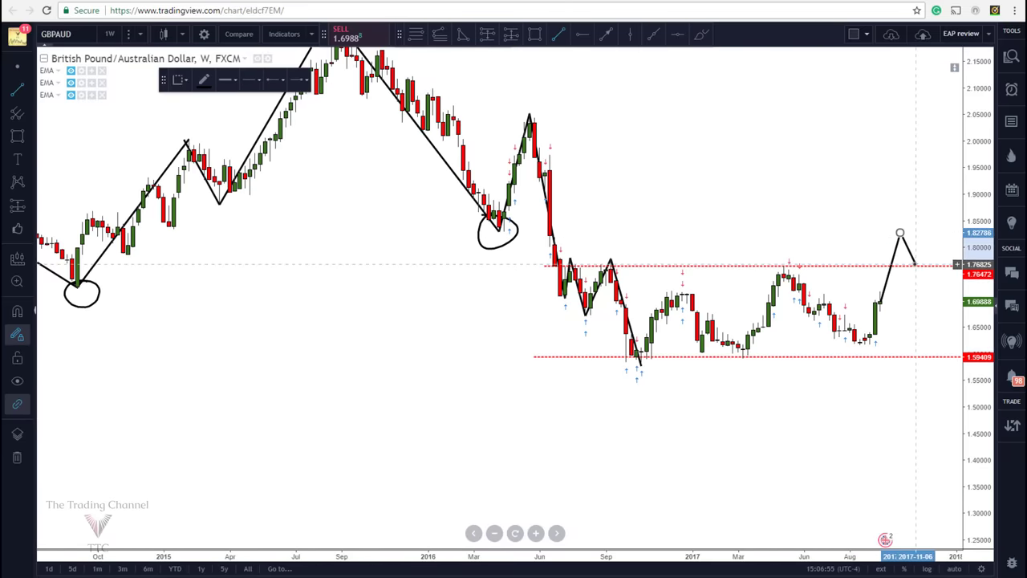
left_click(915, 265)
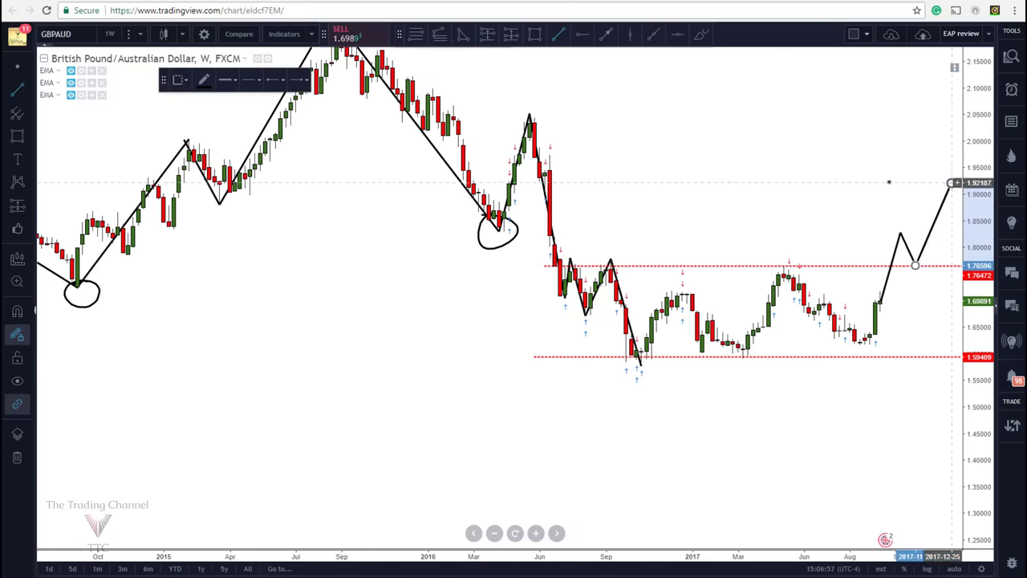
double_click(951, 184)
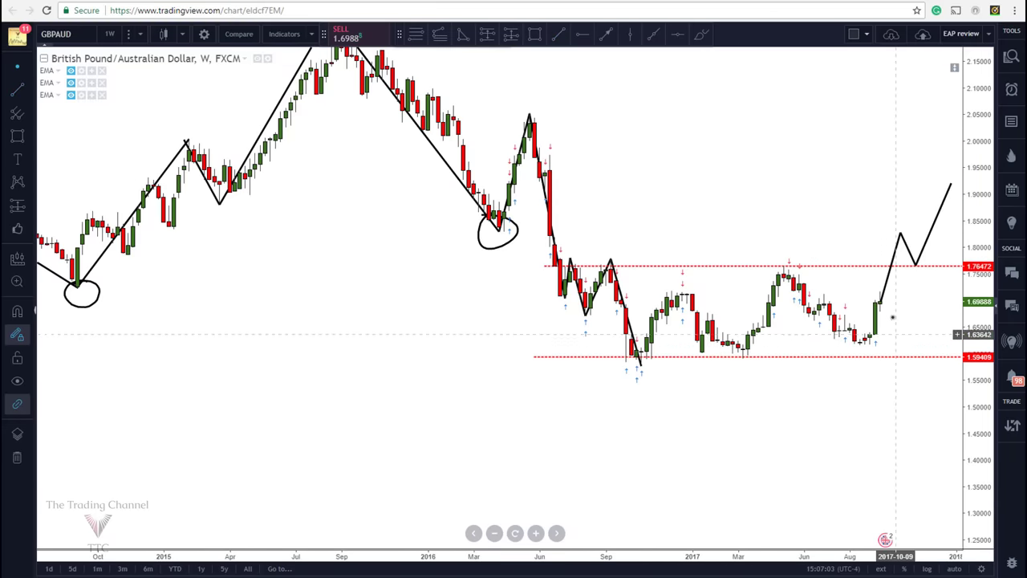
Step: Delete the trend lines projecting the upside break, pullback and continued rise above the upper red ray
left_click(887, 287)
right_click(886, 282)
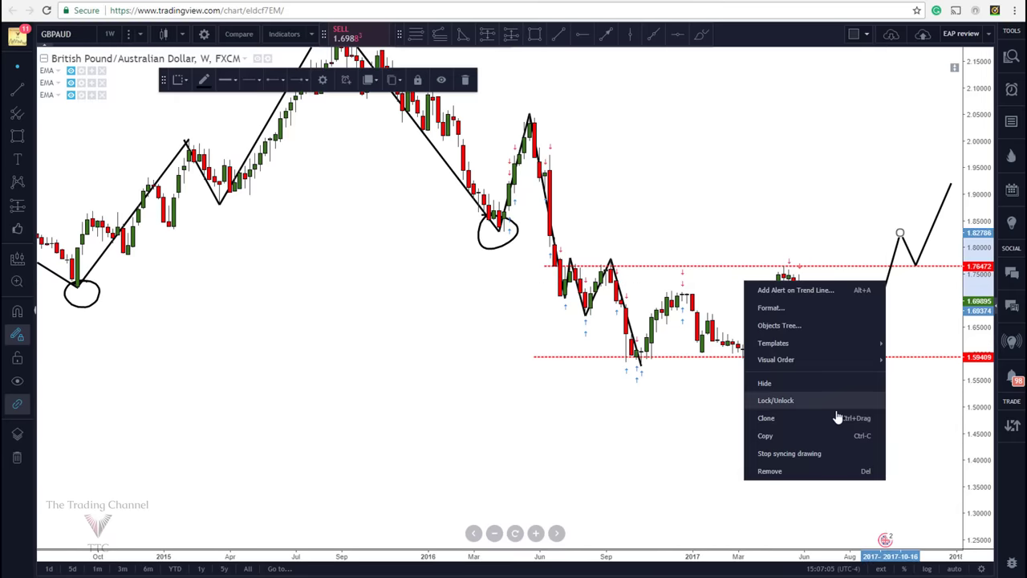
left_click(801, 472)
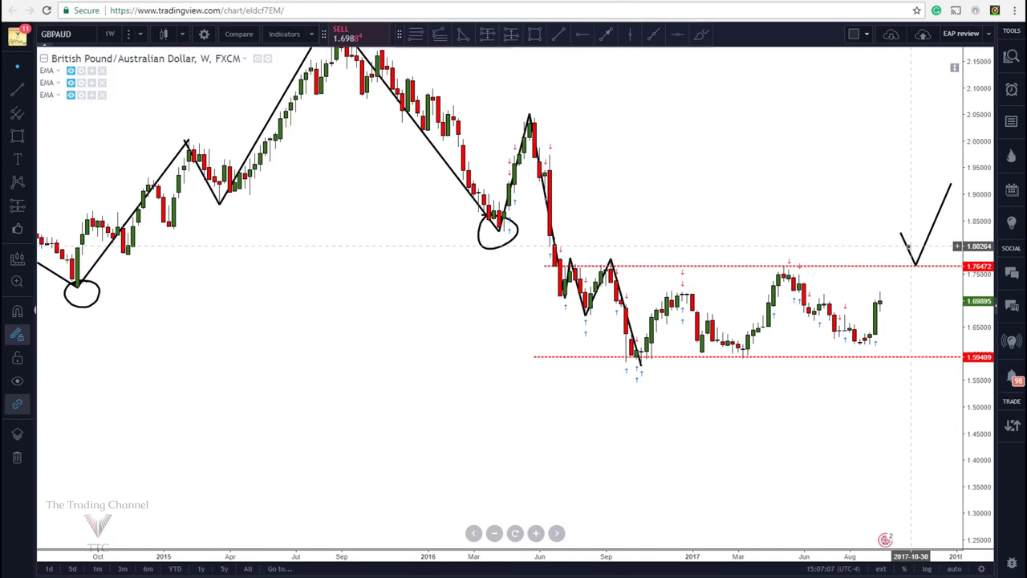
left_click(908, 249)
right_click(908, 249)
left_click(872, 435)
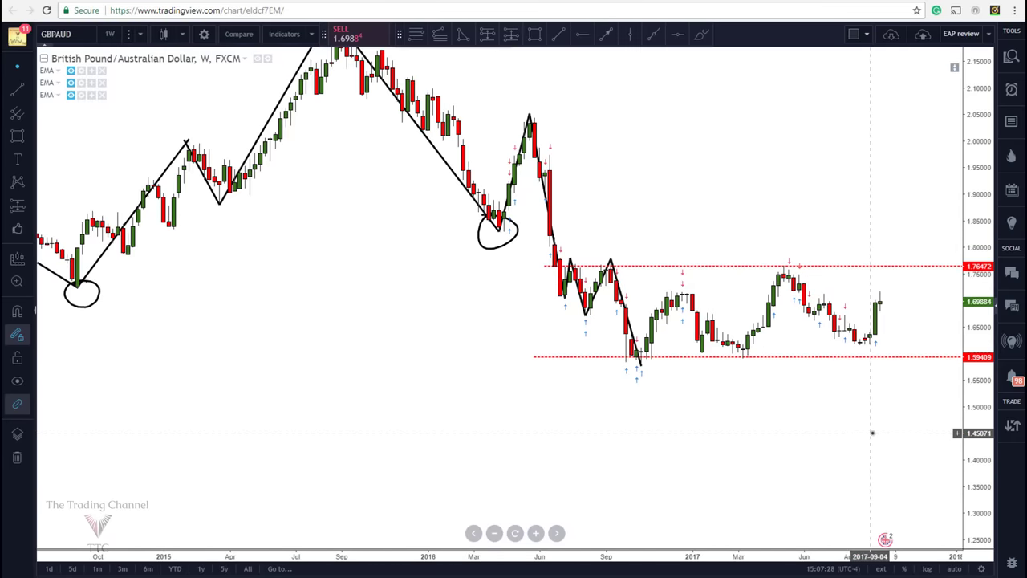